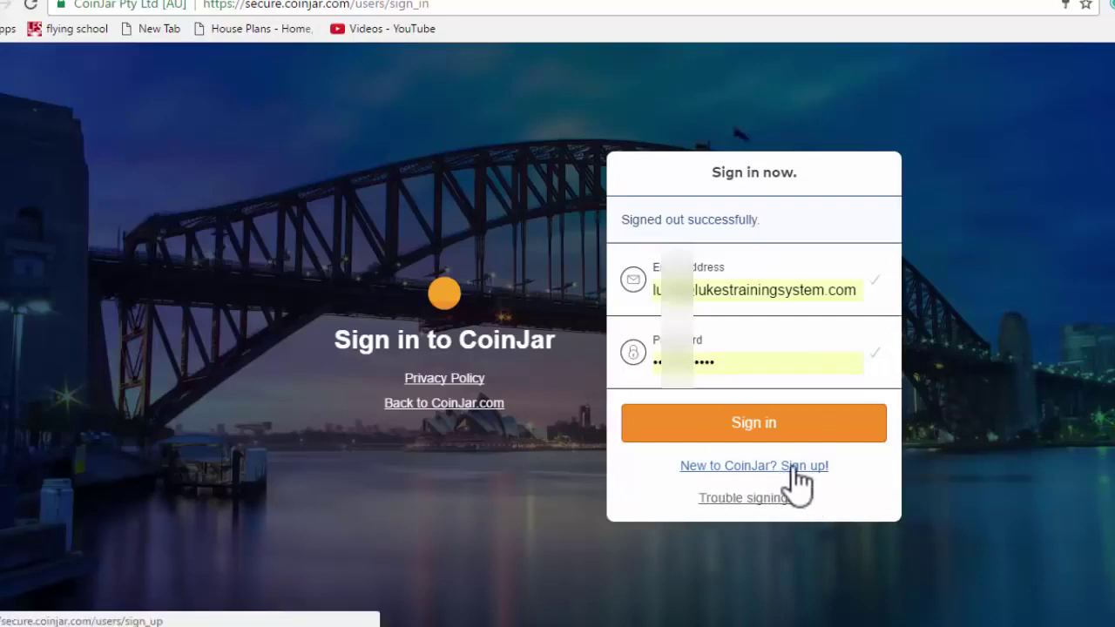
- Sign in to CoinJar with the saved credentials and highlight the CoinJar Swipe note below the accounts list
left_click(754, 435)
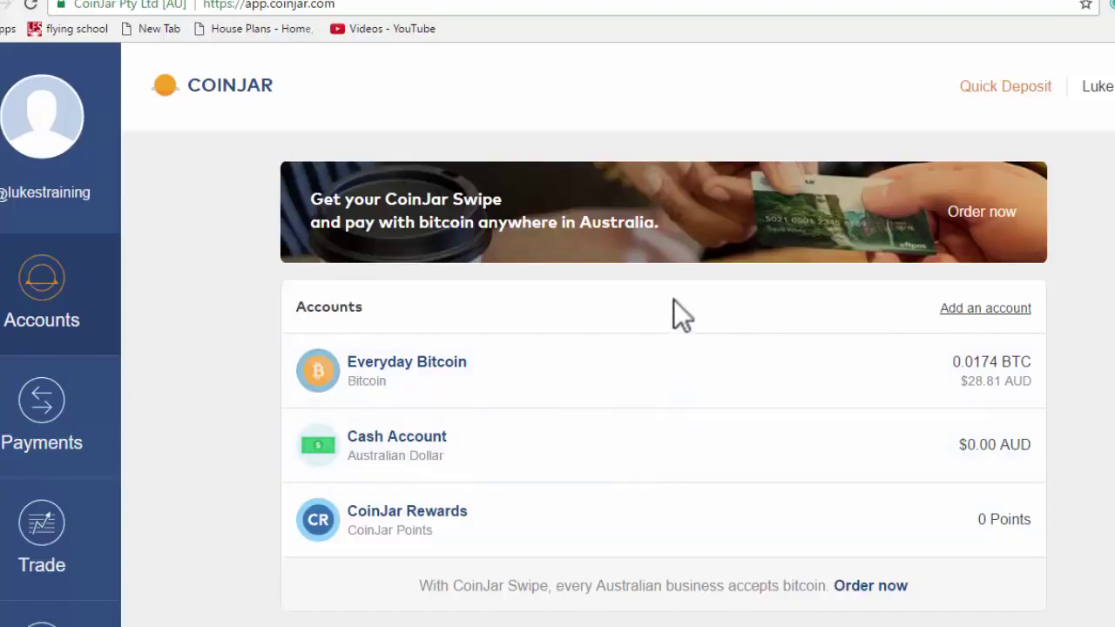
scroll(671, 302, "down", 1)
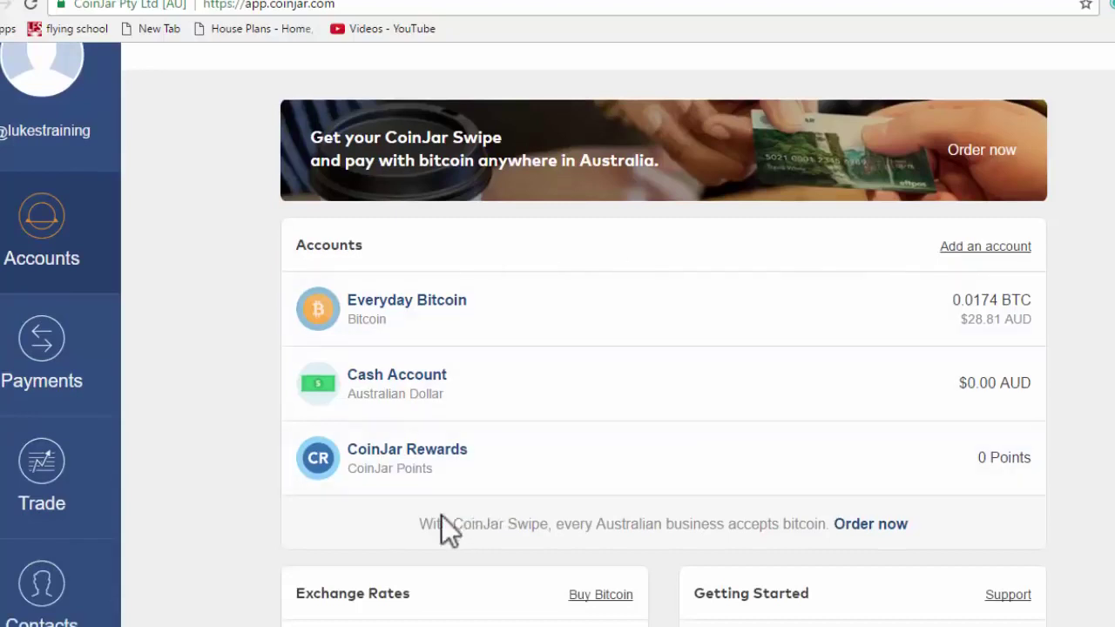
left_click_drag(416, 523, 919, 517)
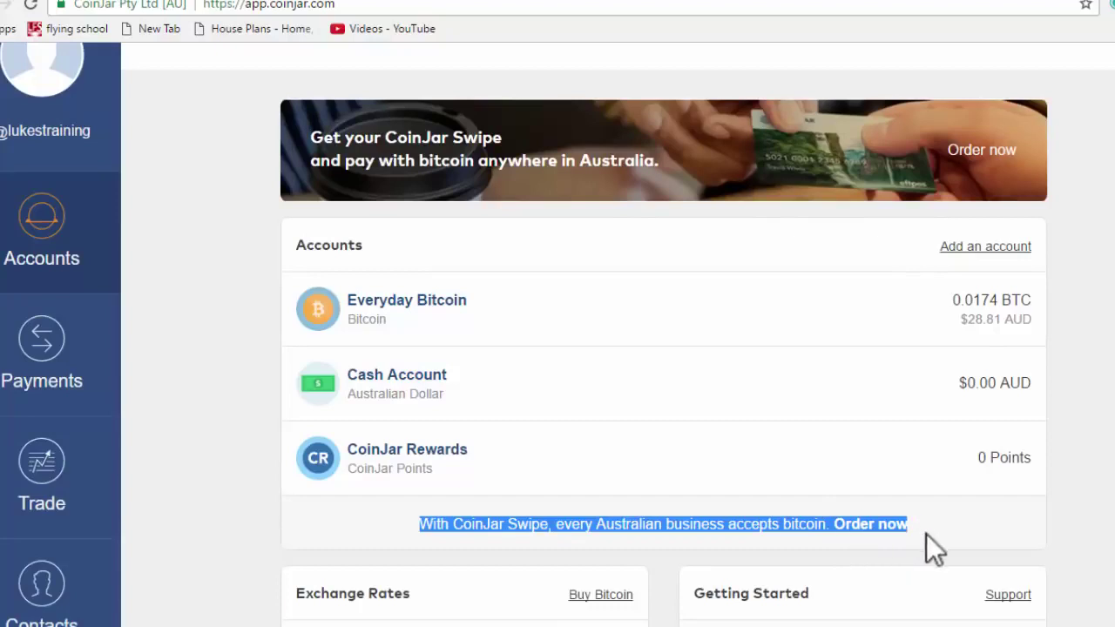
left_click(692, 527)
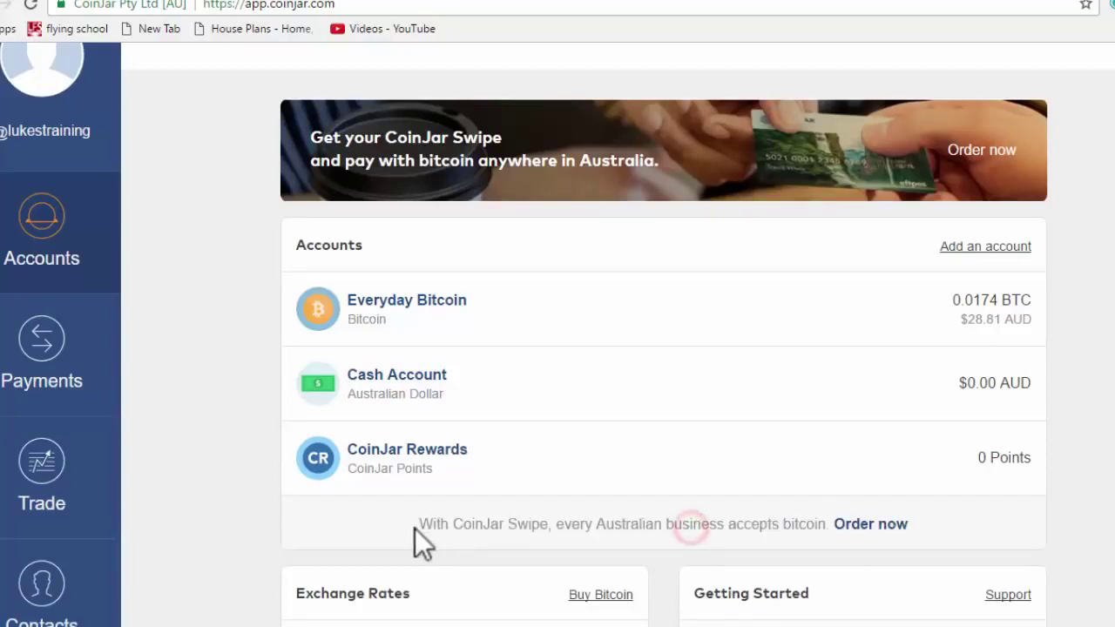
left_click_drag(425, 524, 912, 527)
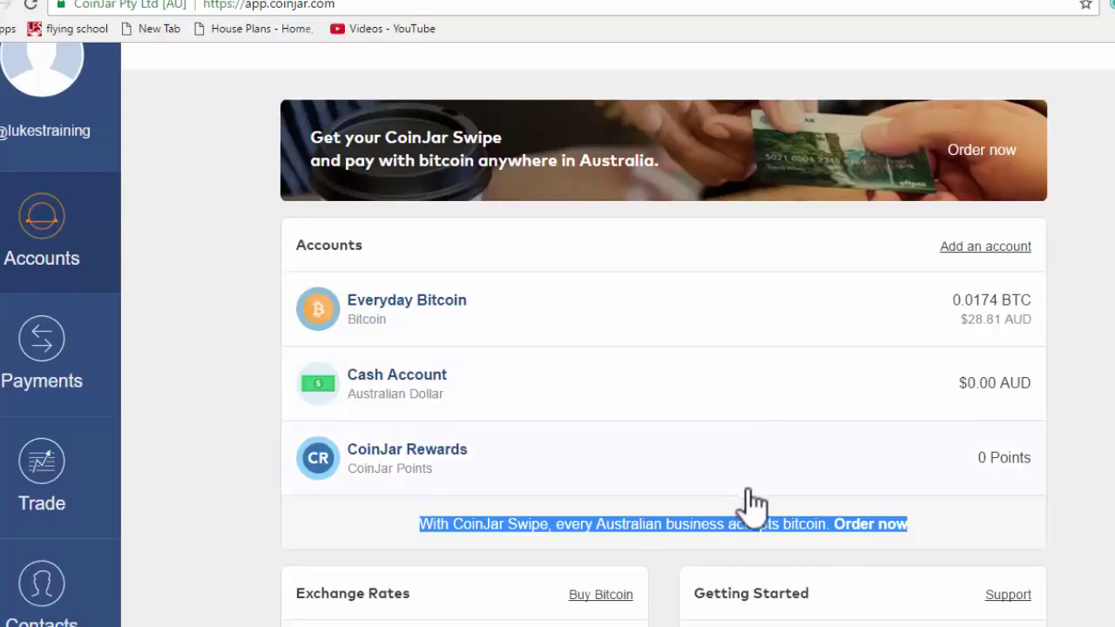
scroll(540, 349, "up", 1)
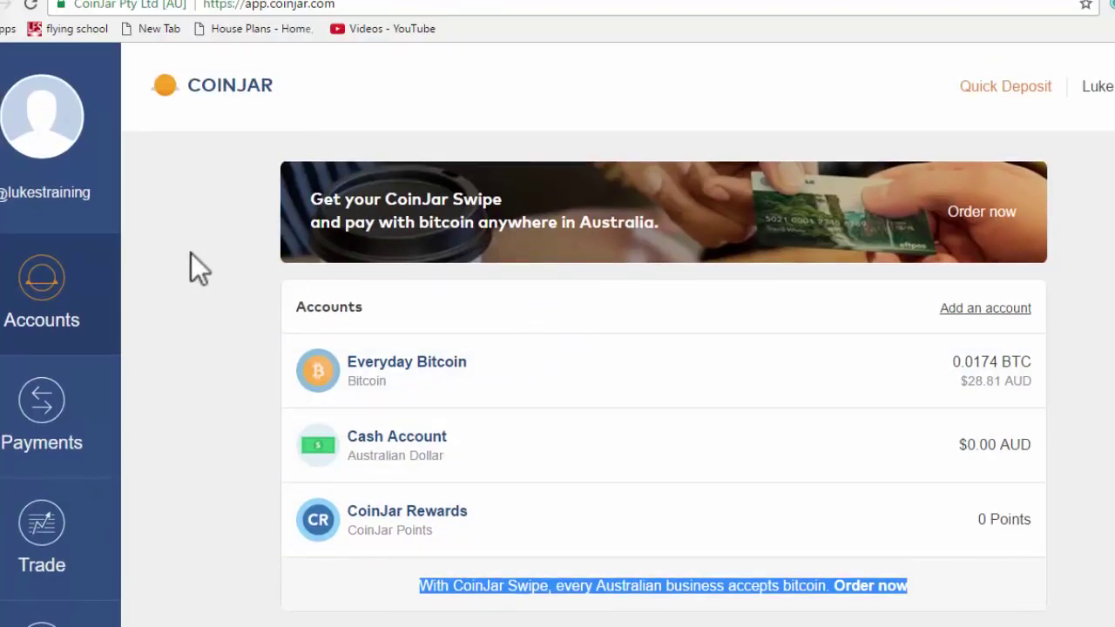
- In the account settings, open the form for linking a new bank account and view its required details
scroll(22, 336, "down", 5)
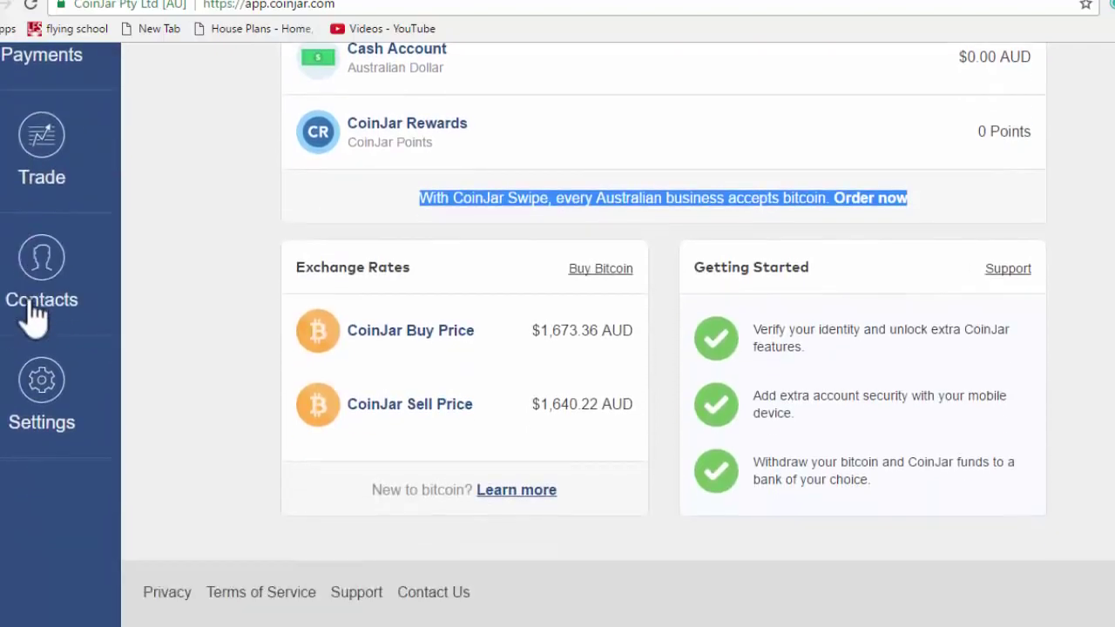
left_click(41, 390)
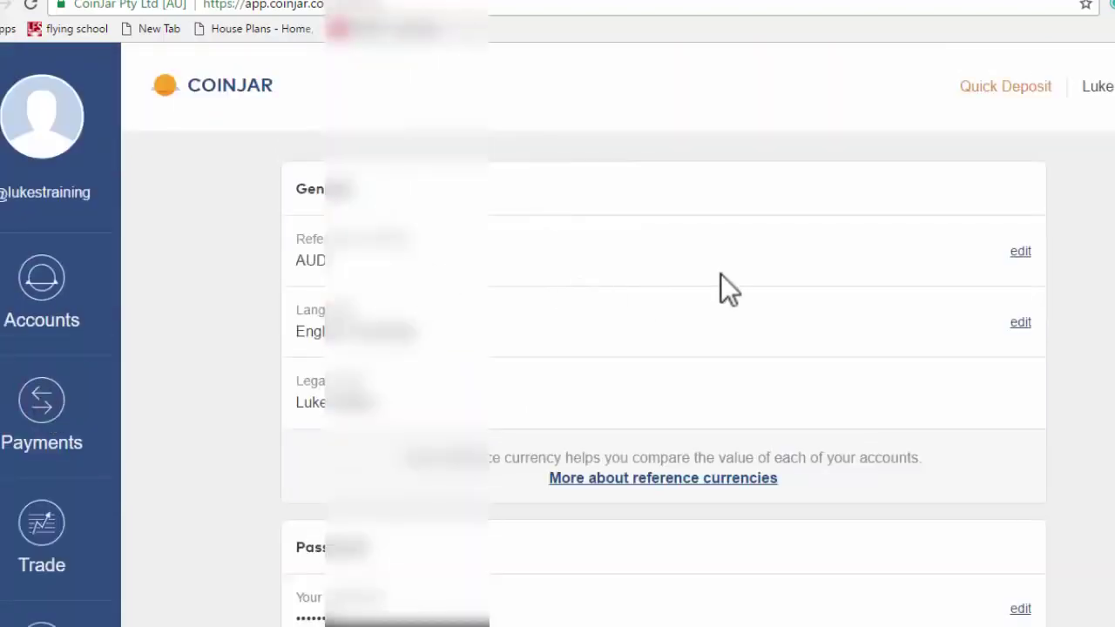
scroll(720, 273, "down", 10)
scroll(718, 288, "down", 1)
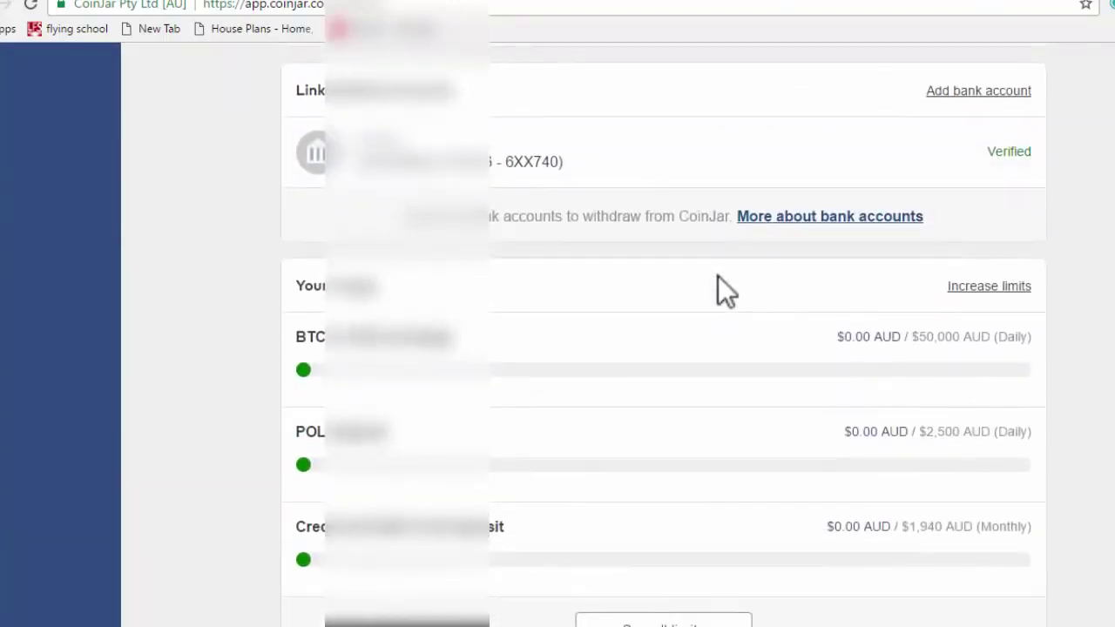
scroll(717, 275, "up", 1)
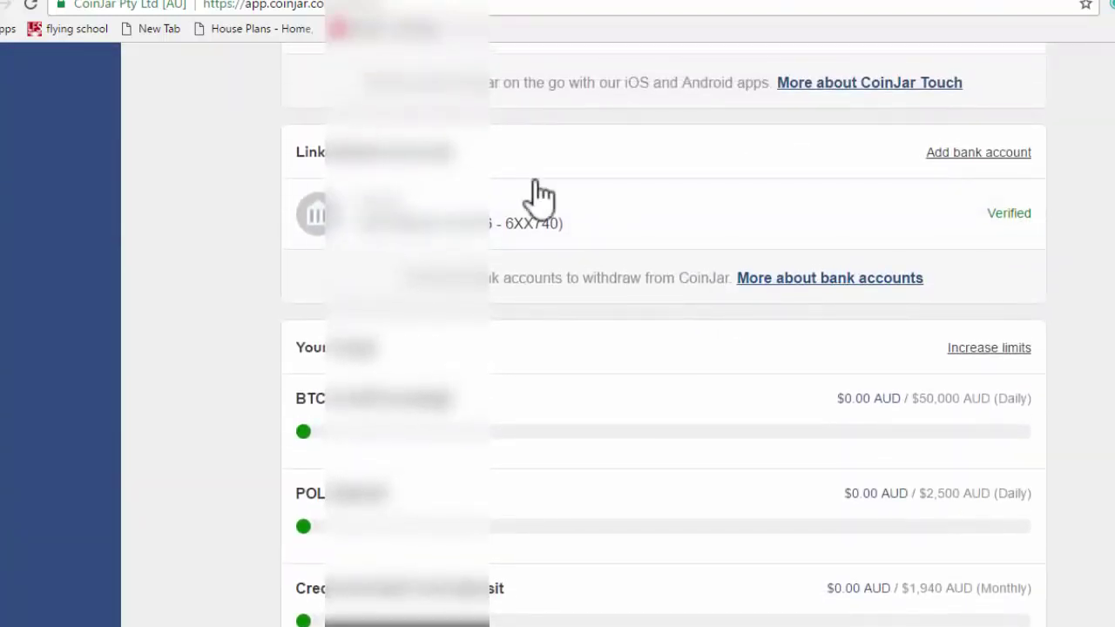
left_click(967, 155)
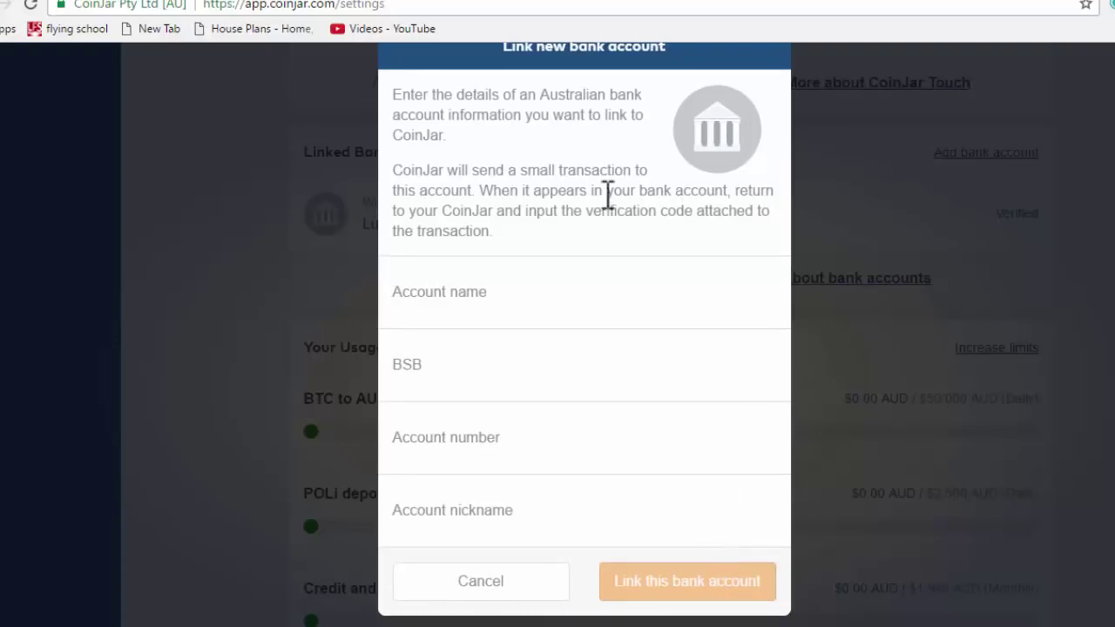
scroll(540, 356, "up", 1)
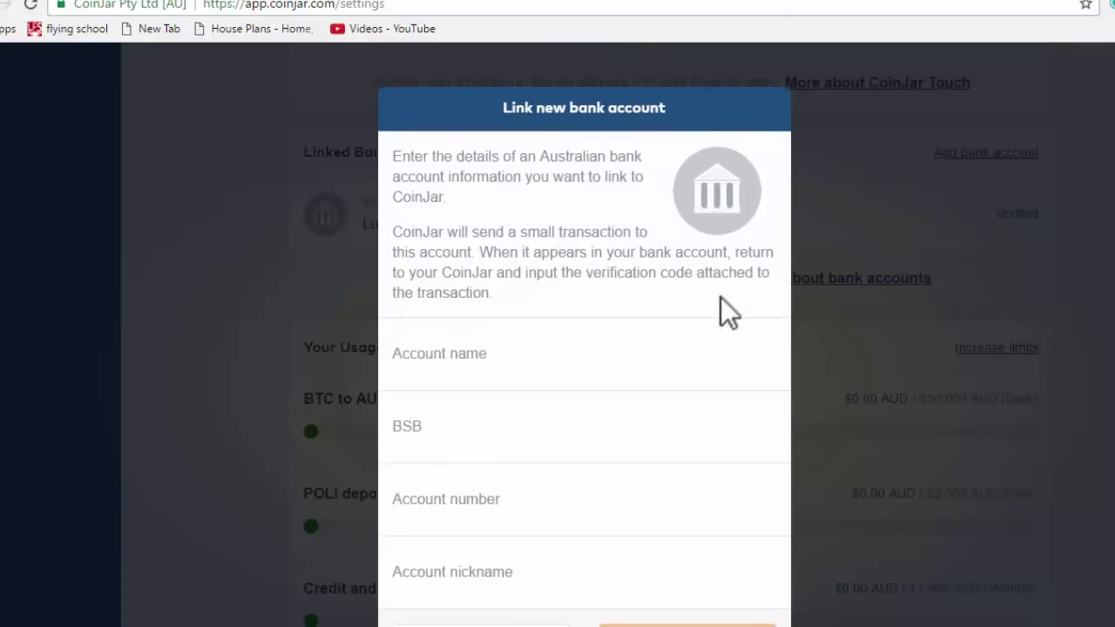
- Check the CoinJar verification deposit in the Westpac transaction list, then return to CoinJar and dismiss the bank account form
left_click(216, 0)
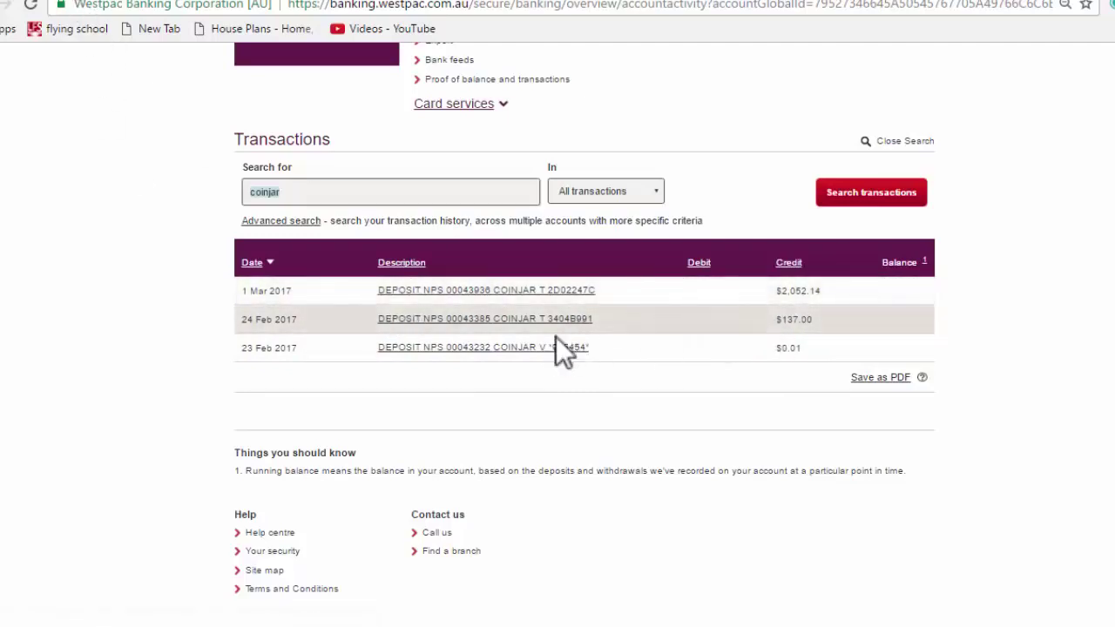
left_click(78, 3)
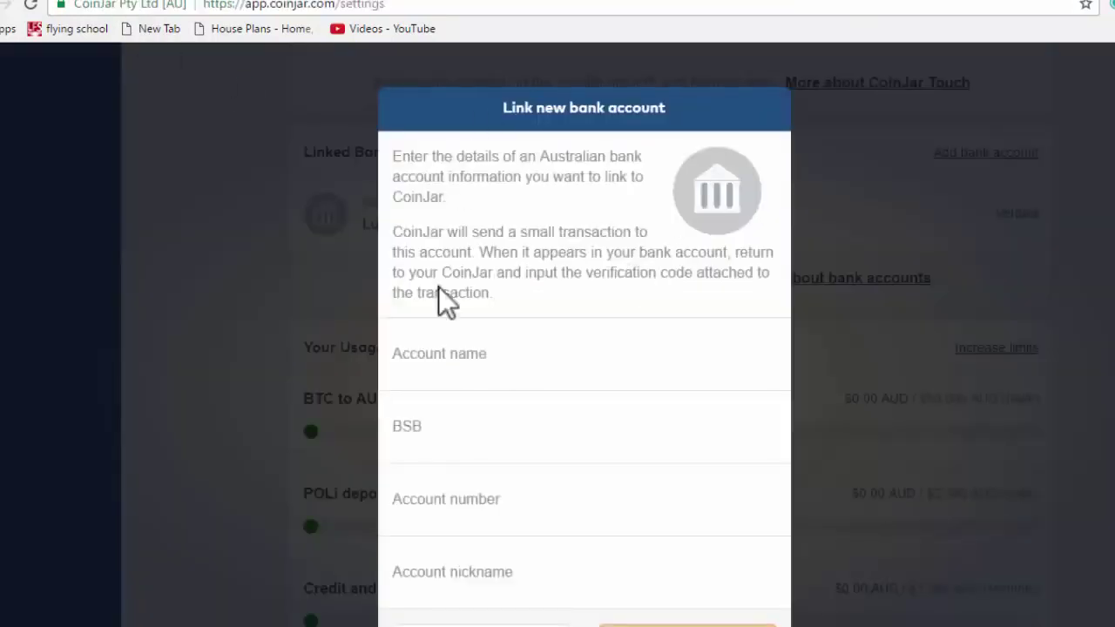
left_click(874, 217)
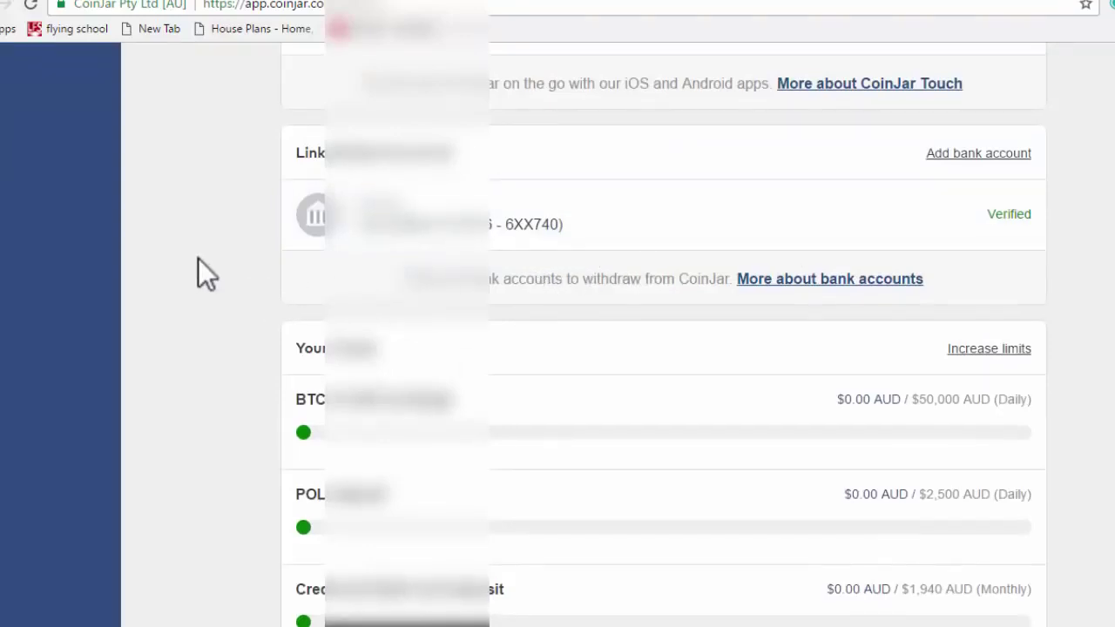
- From the accounts overview, examine the BPAY Quick Deposit limit, biller code and reference, then close the deposit details
scroll(196, 258, "up", 6)
scroll(193, 259, "up", 4)
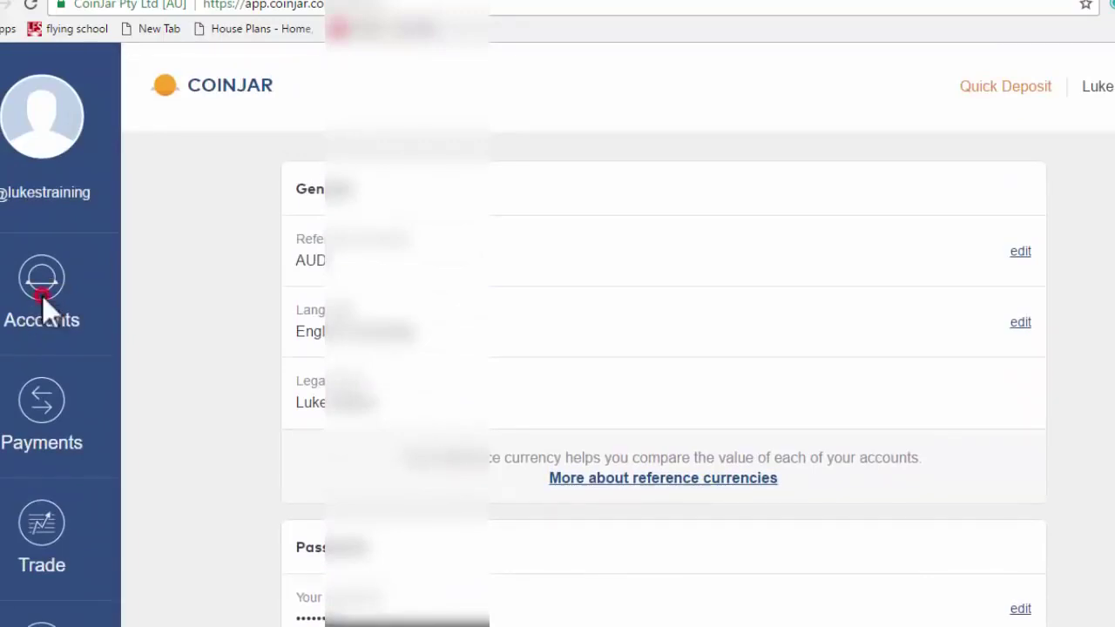
left_click(43, 300)
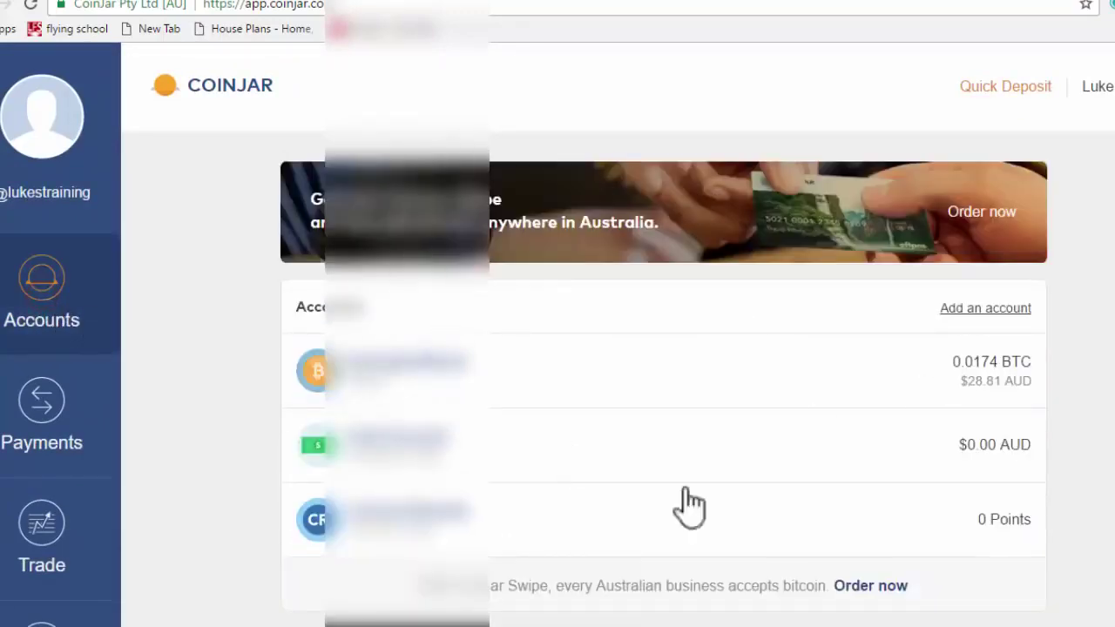
left_click(1015, 97)
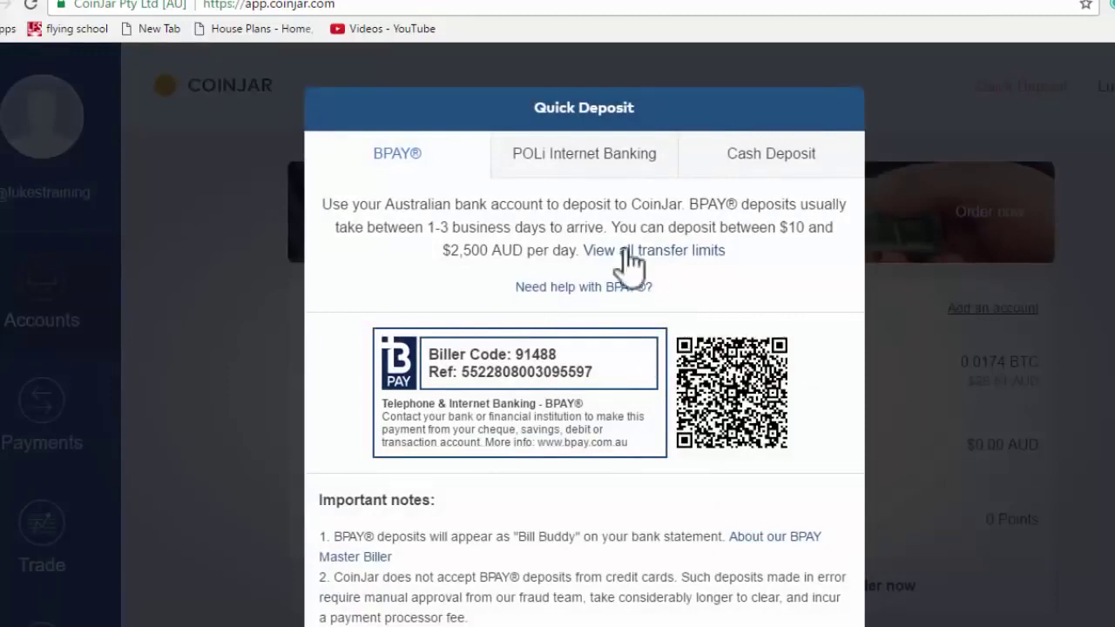
left_click_drag(454, 250, 525, 257)
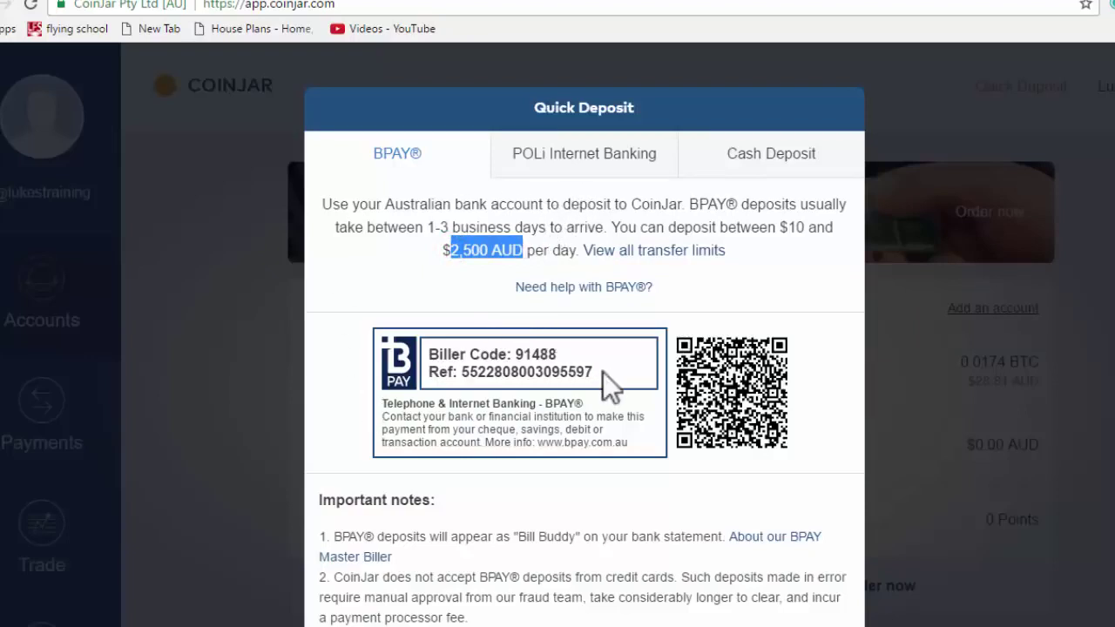
left_click_drag(592, 372, 460, 372)
left_click_drag(558, 354, 530, 350)
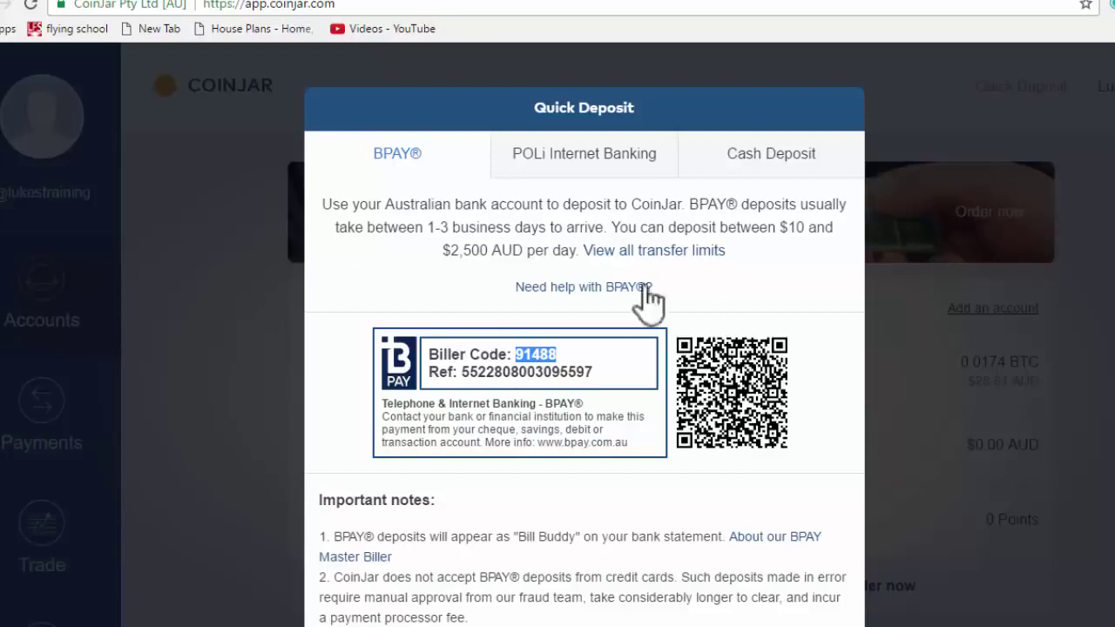
left_click(206, 183)
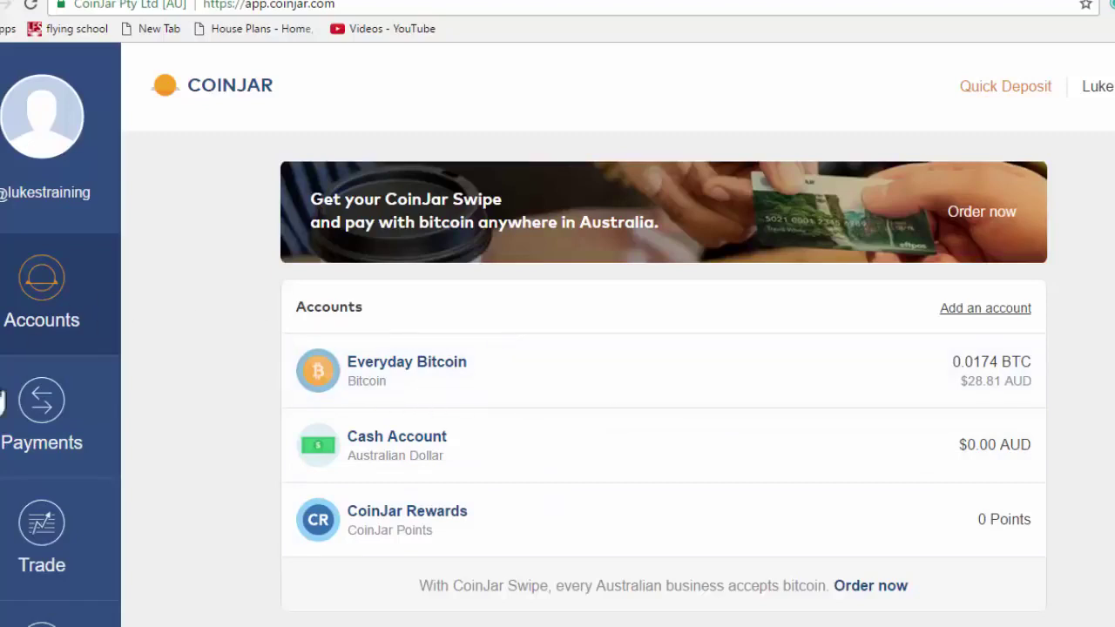
- Set up a payment transfer from Everyday Bitcoin to the Cash Account
left_click(48, 429)
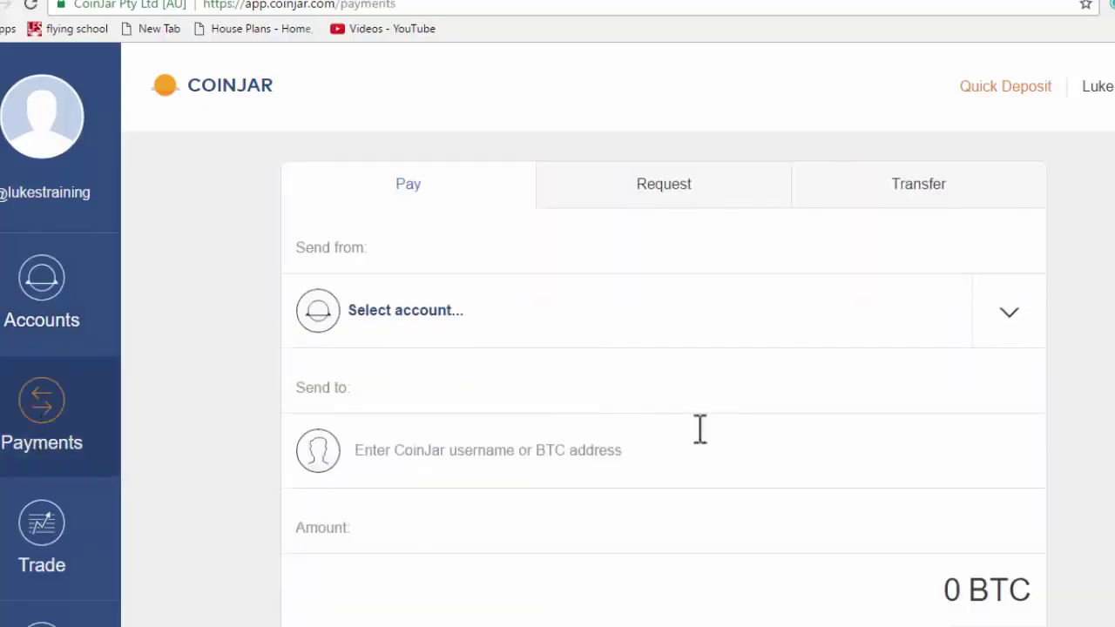
left_click(929, 194)
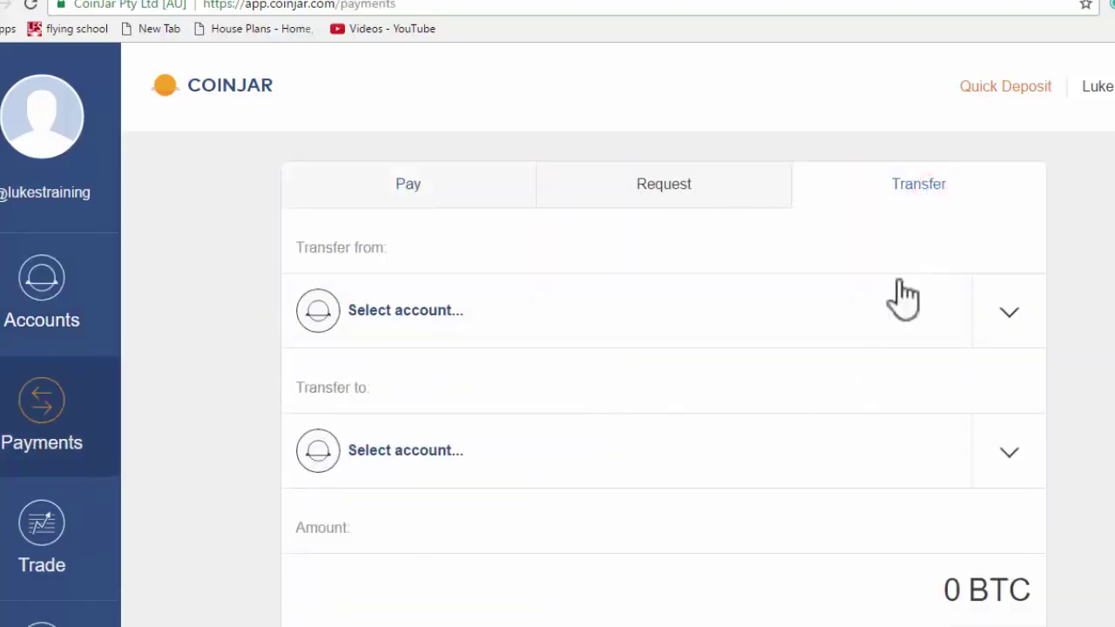
left_click(1013, 312)
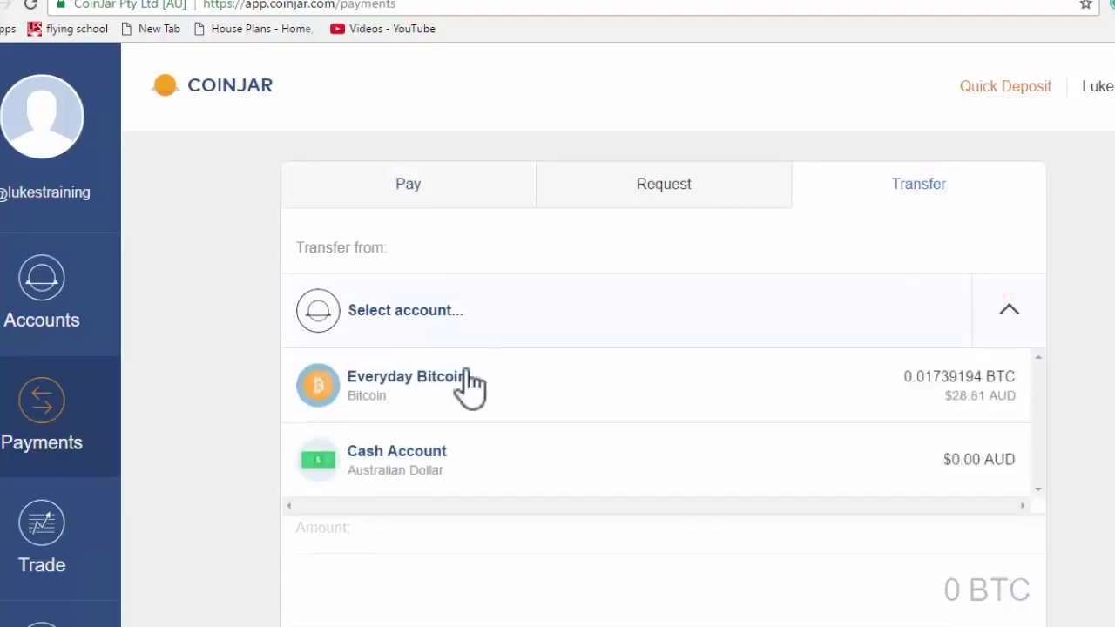
left_click(413, 385)
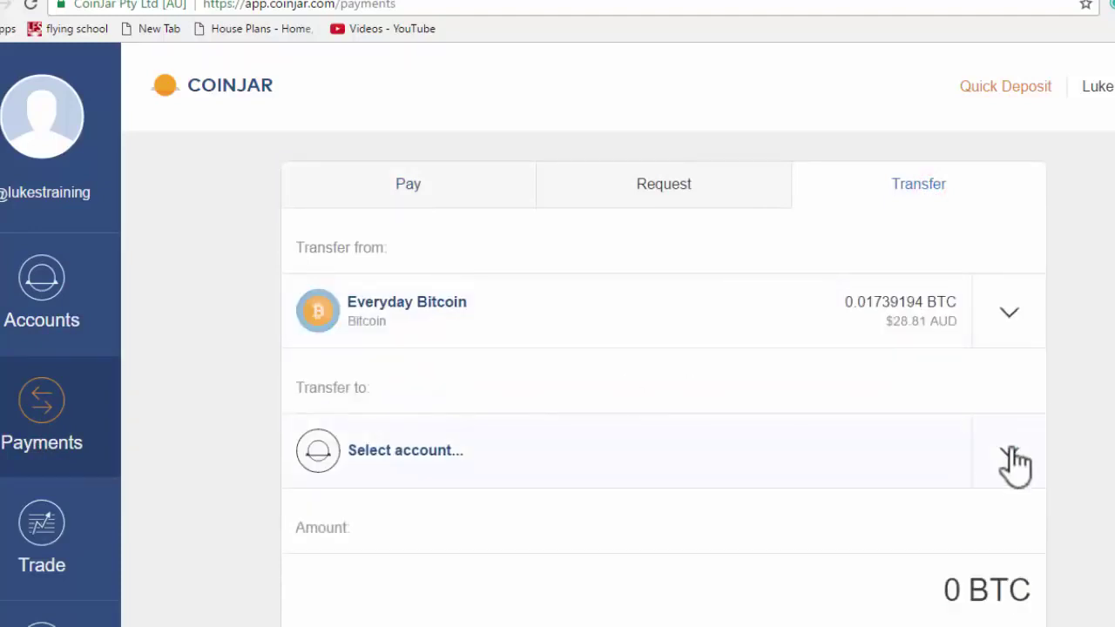
left_click(1007, 450)
scroll(849, 447, "down", 2)
left_click(421, 411)
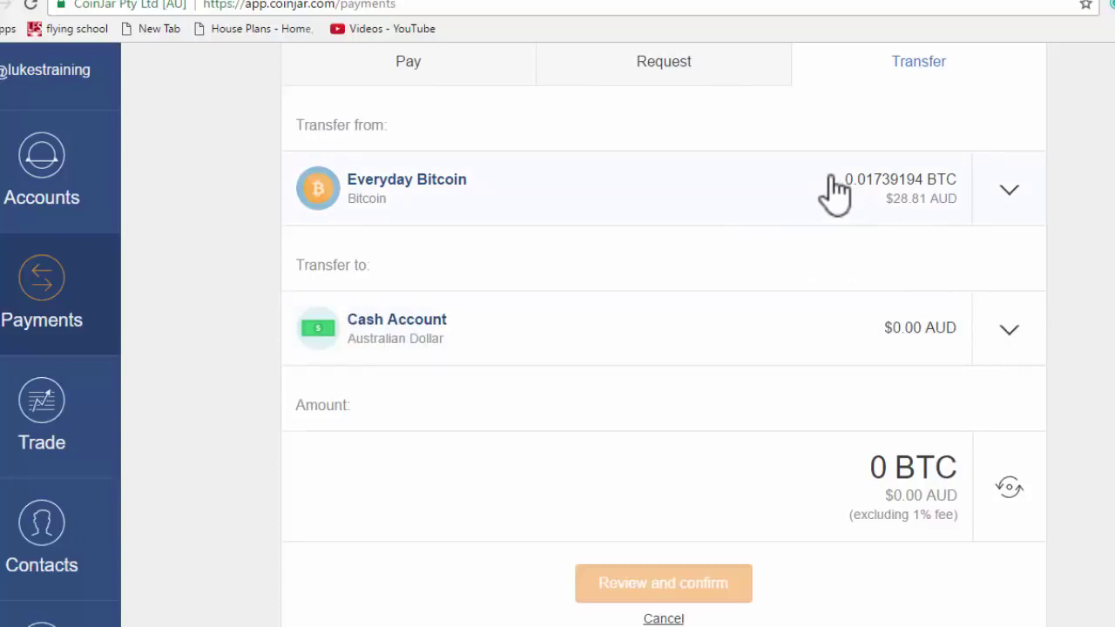
- Change the transfer's destination account to the linked Westpac bank account
scroll(829, 205, "up", 1)
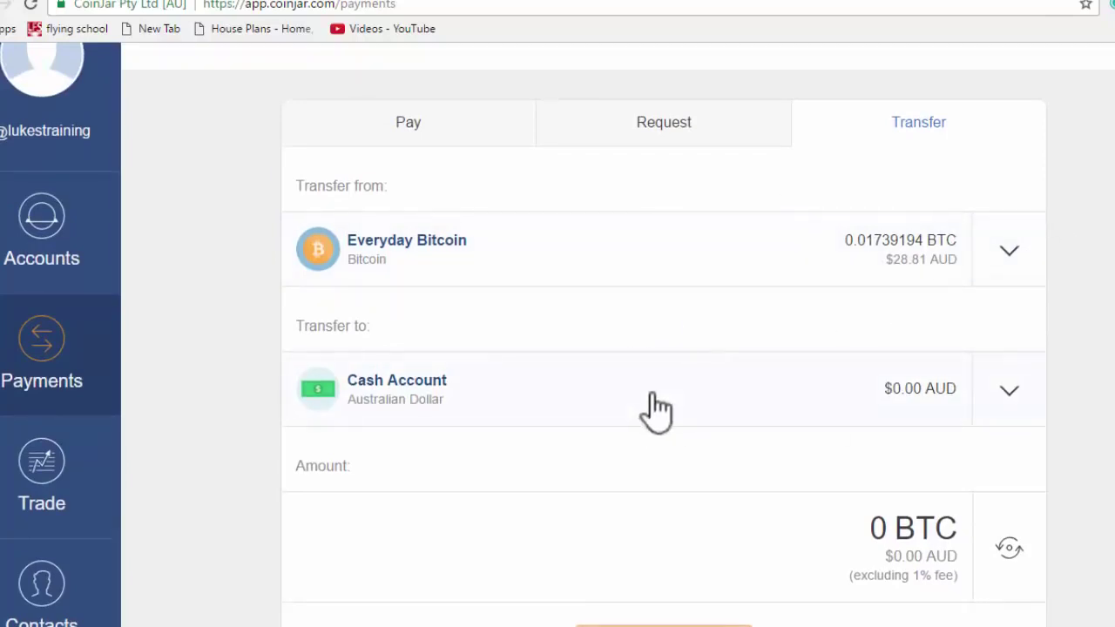
scroll(766, 332, "up", 1)
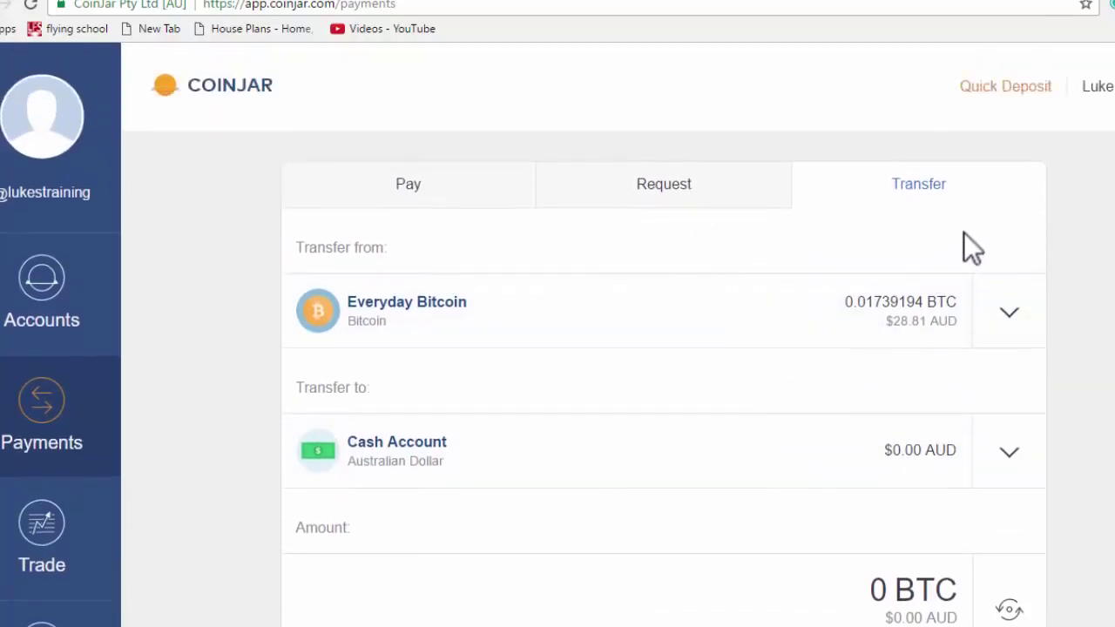
left_click(1008, 454)
scroll(734, 416, "down", 1)
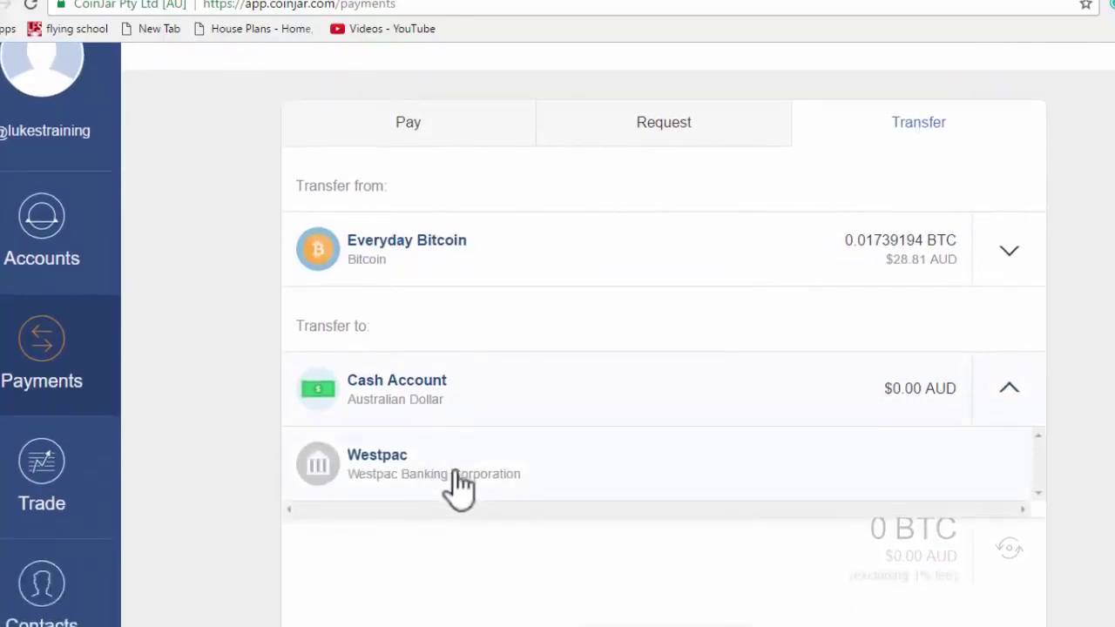
left_click(406, 469)
scroll(662, 409, "down", 2)
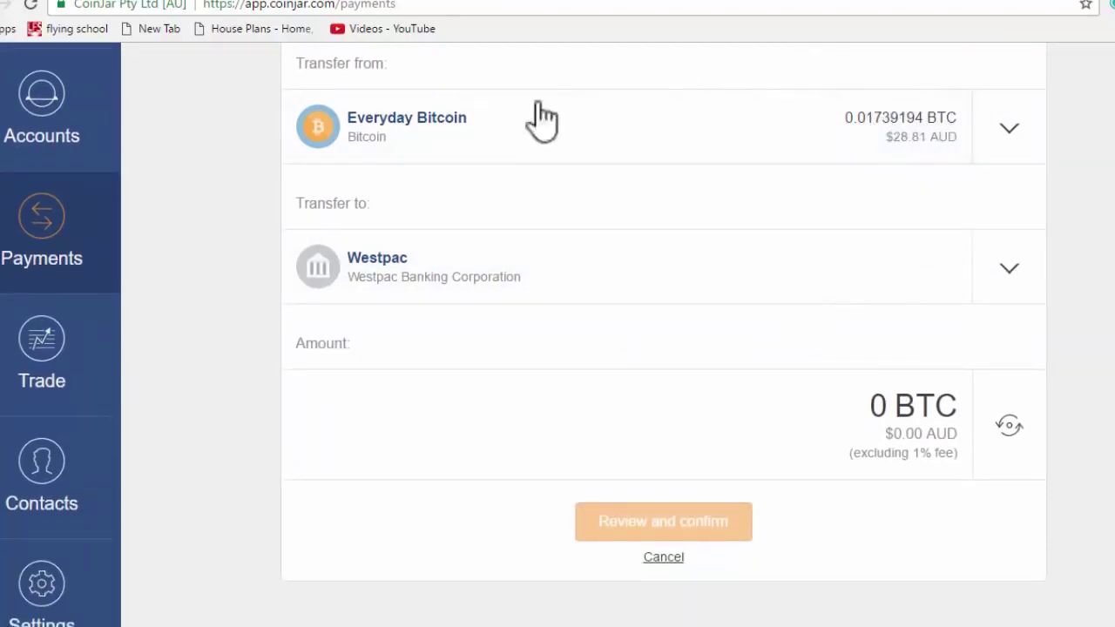
scroll(481, 305, "up", 1)
scroll(484, 307, "up", 1)
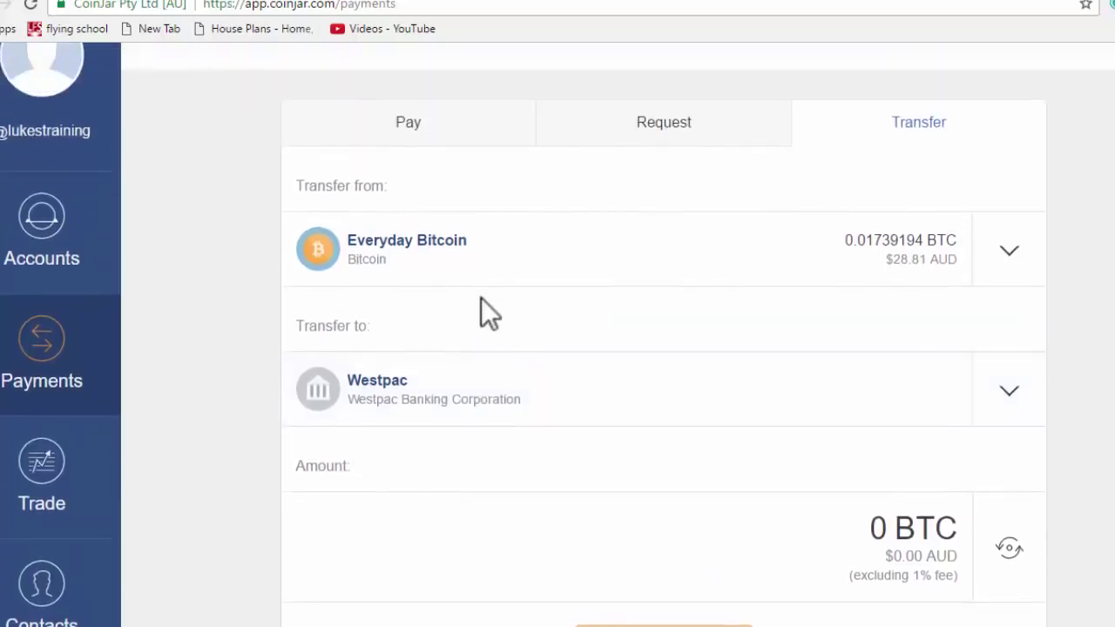
scroll(37, 368, "up", 1)
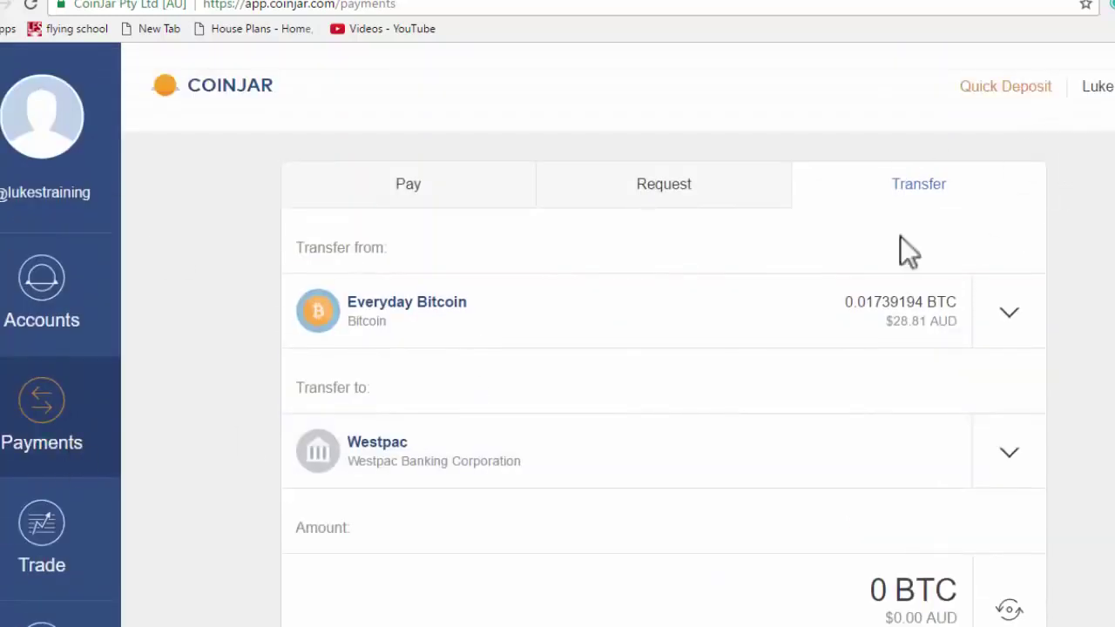
scroll(976, 227, "down", 1)
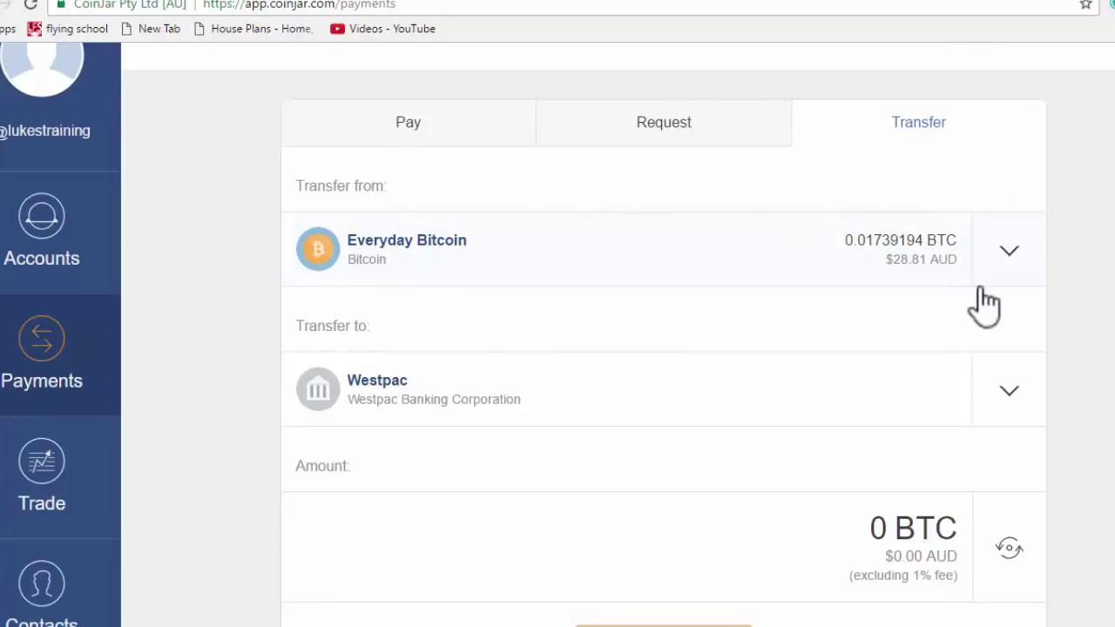
scroll(1014, 261, "down", 1)
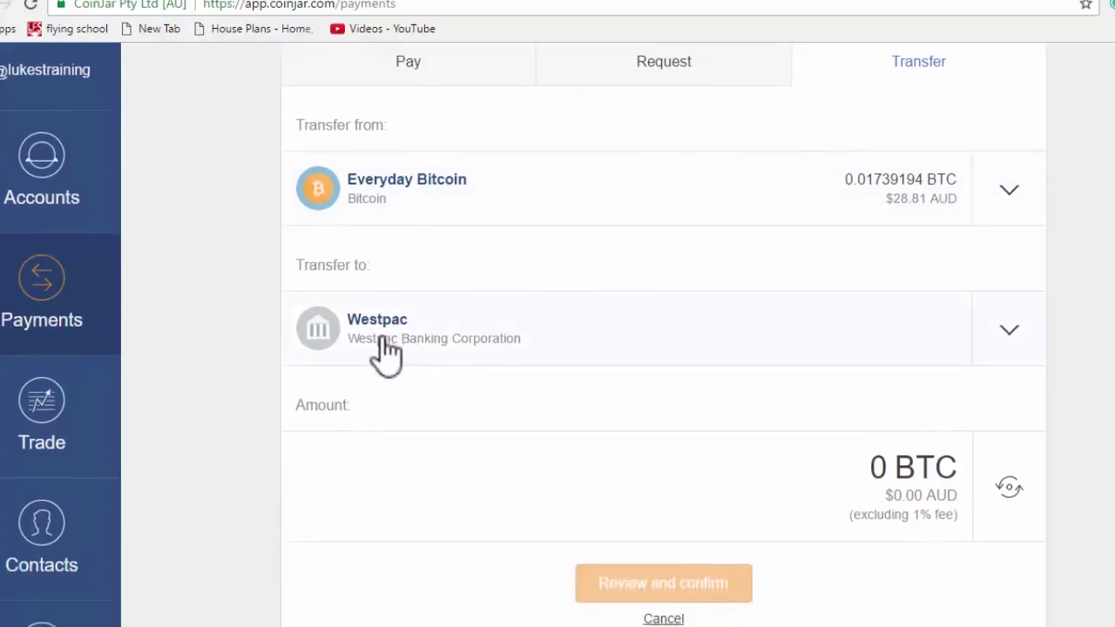
scroll(697, 348, "down", 1)
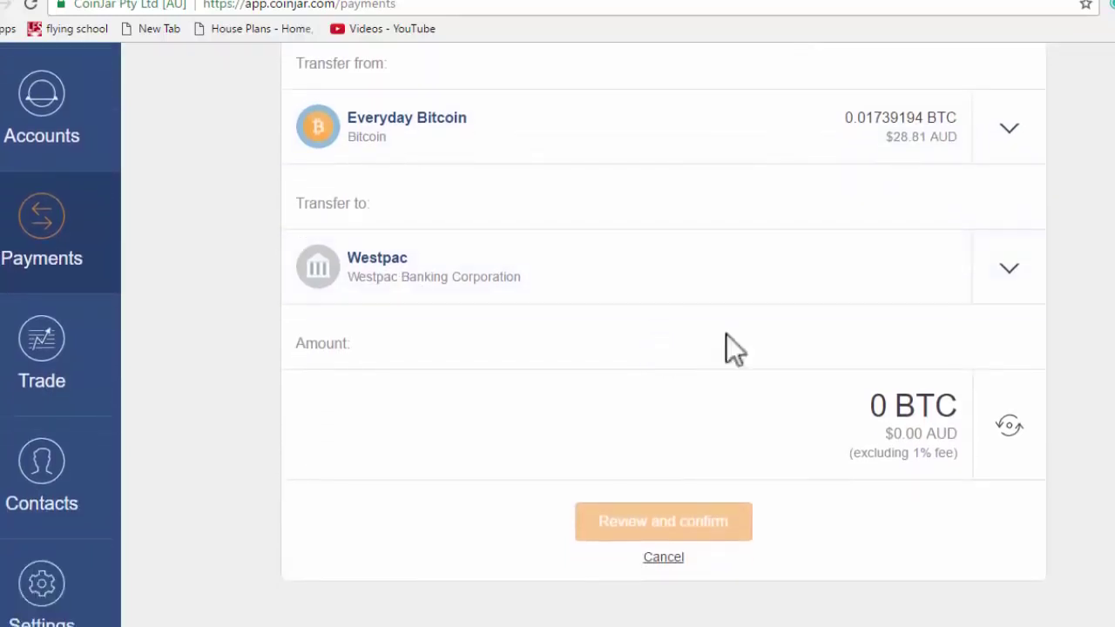
- Set the transfer amount to .01 BTC and open the transfer for review and confirmation
left_click(868, 399)
type(",")
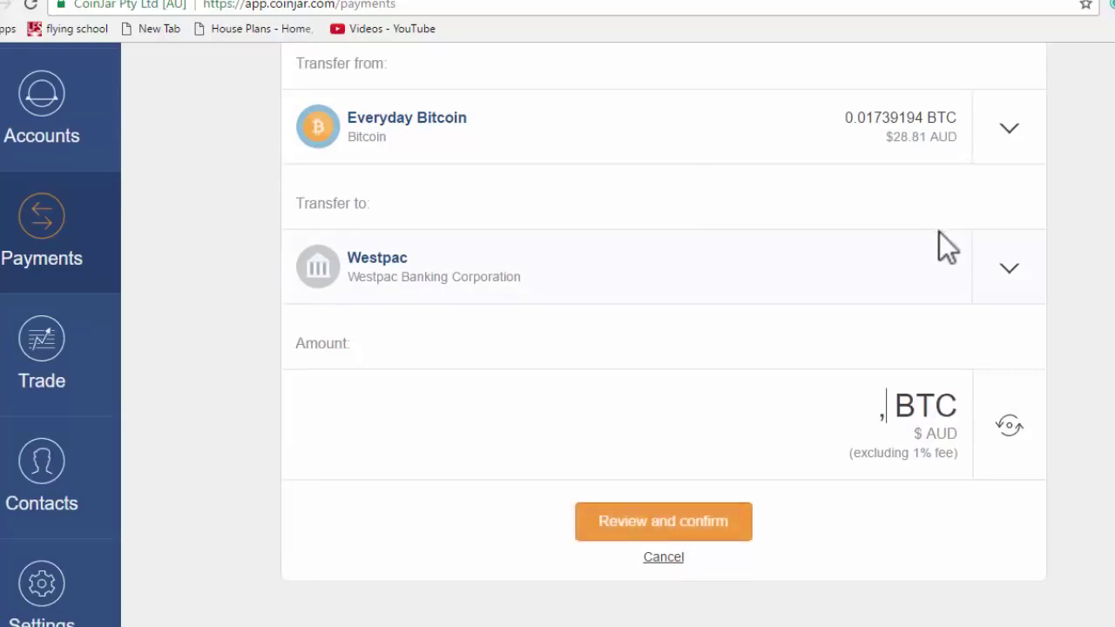
type("01")
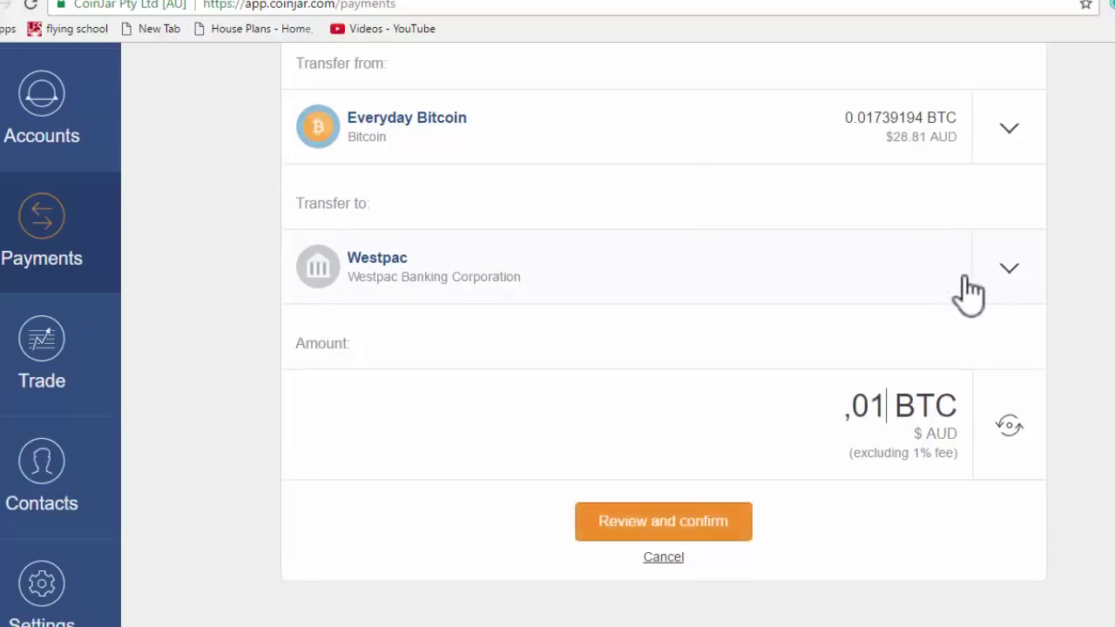
key("BackSpace")
key("BackSpace")
key("BackSpace")
type(".01")
left_click(696, 523)
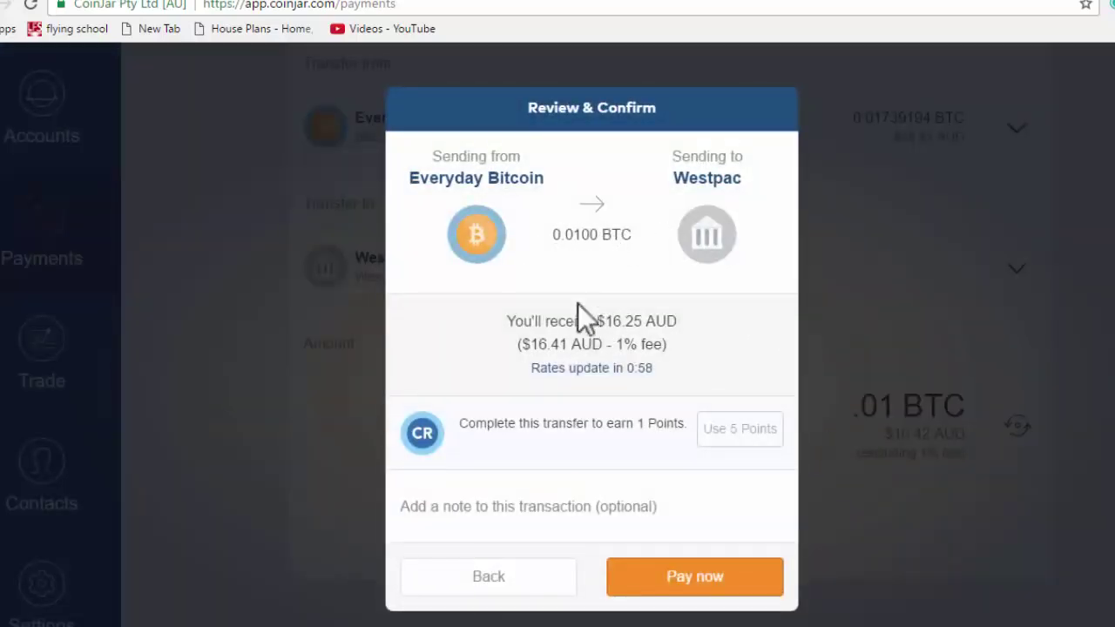
- Examine the AUD amount to receive and the 1% fee in the transfer review, then close it without paying
left_click_drag(595, 324, 692, 323)
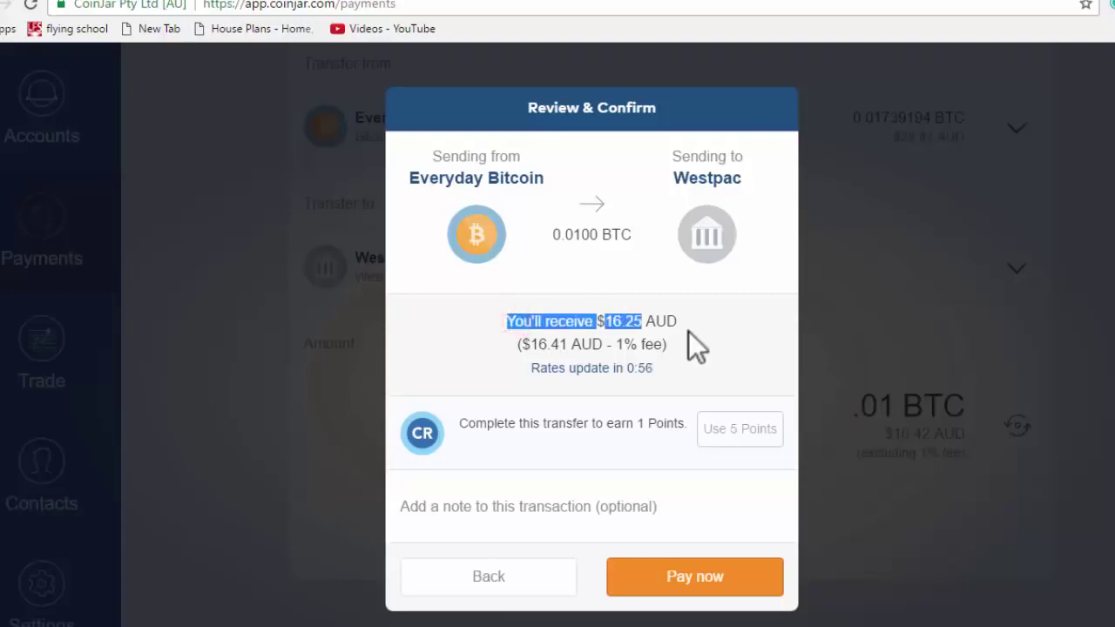
left_click(659, 344)
left_click_drag(616, 344, 671, 347)
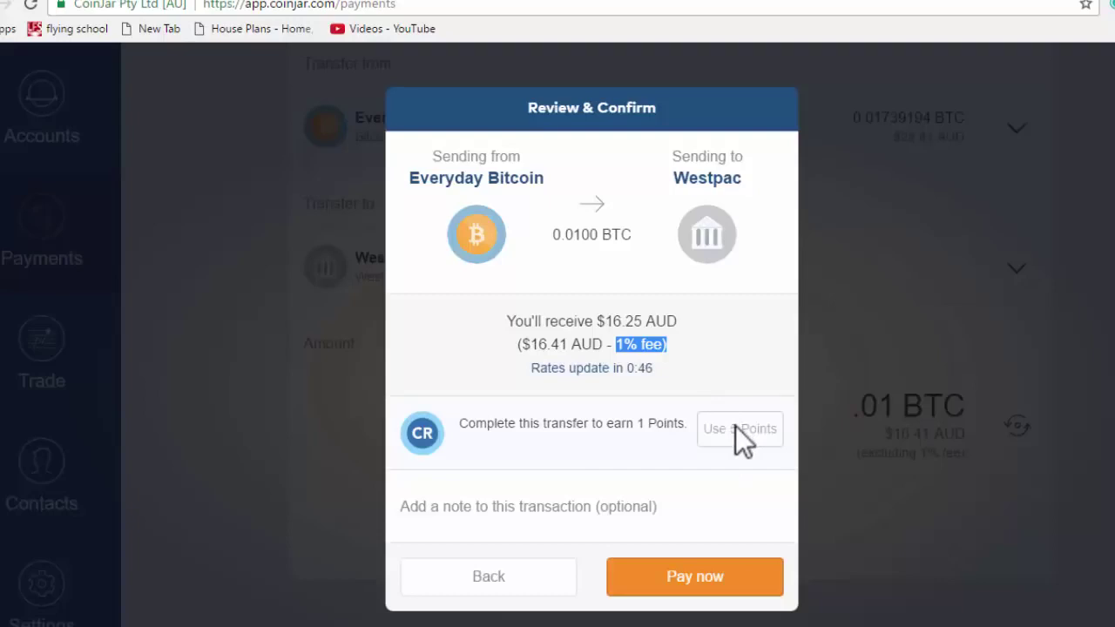
left_click(638, 347)
left_click_drag(615, 347, 660, 348)
left_click(1111, 142)
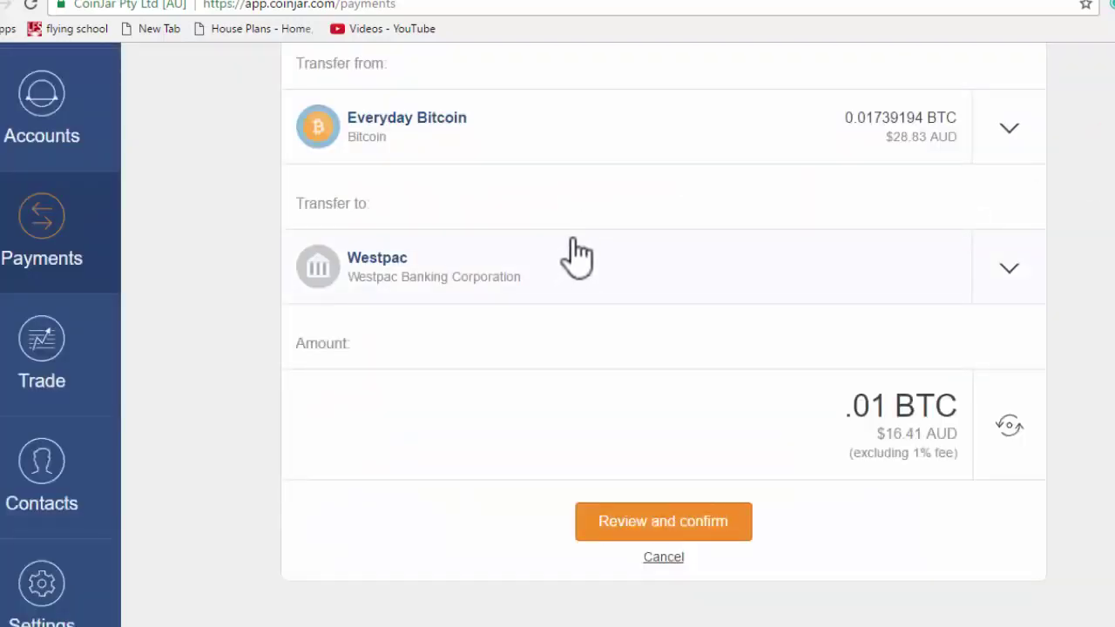
- Check the account balances in the accounts overview, then return to the payments page
scroll(510, 292, "up", 1)
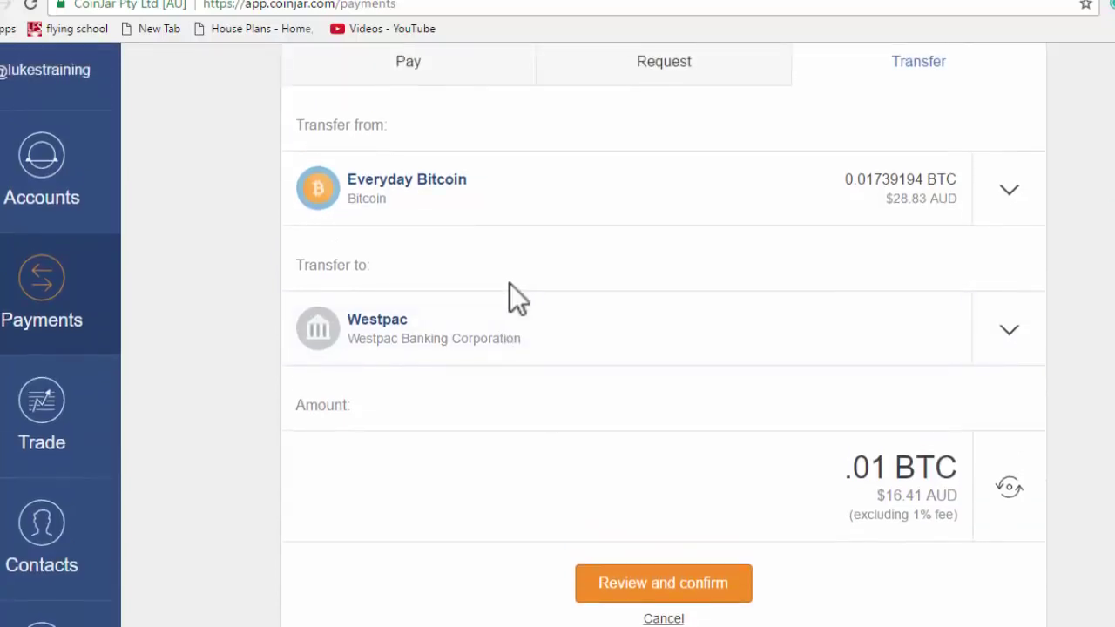
scroll(514, 296, "up", 2)
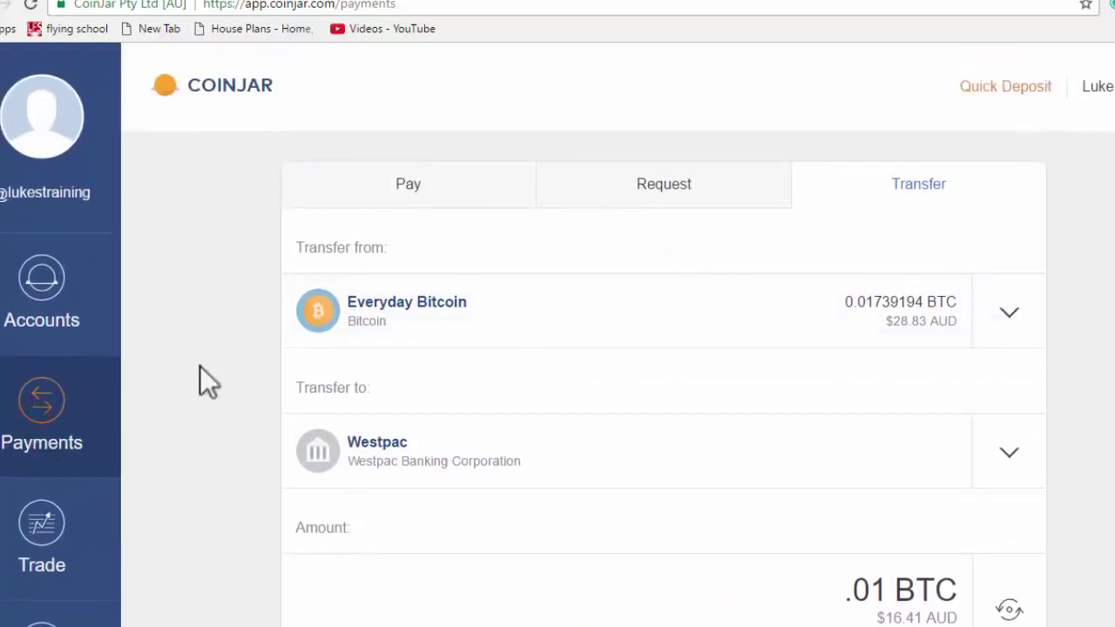
left_click(54, 290)
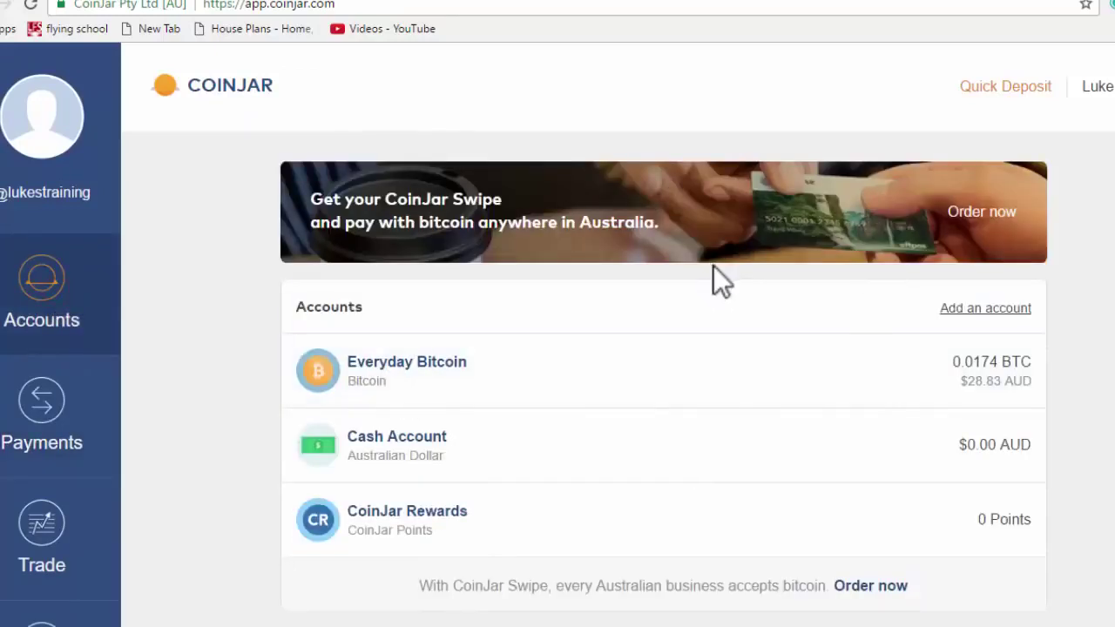
scroll(713, 269, "down", 1)
scroll(697, 270, "up", 1)
left_click(42, 444)
left_click(1006, 315)
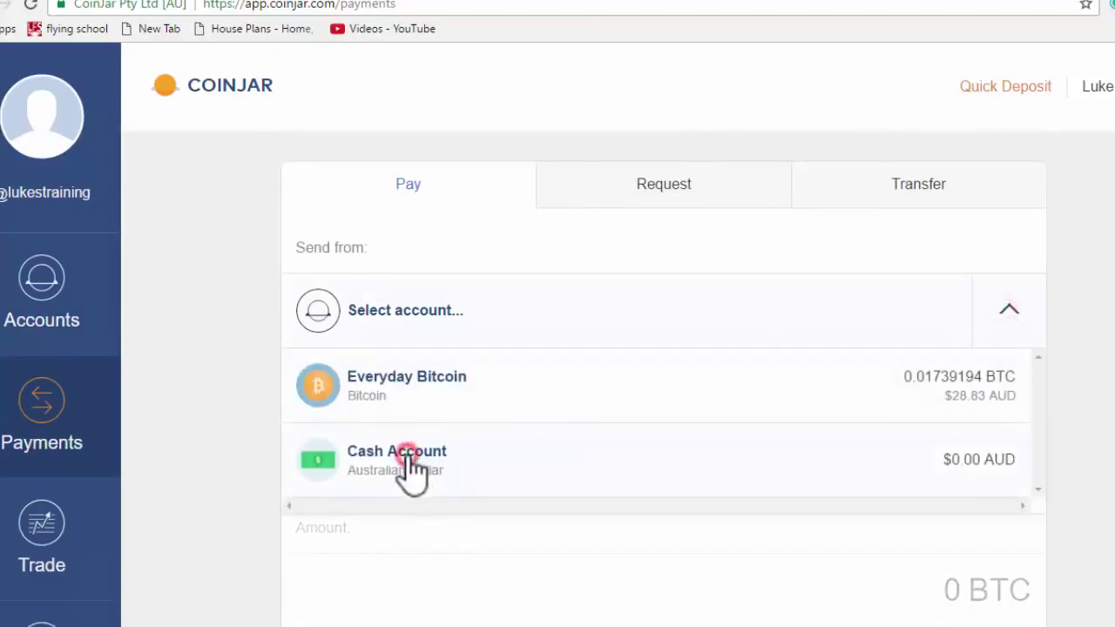
left_click(410, 470)
scroll(941, 288, "down", 2)
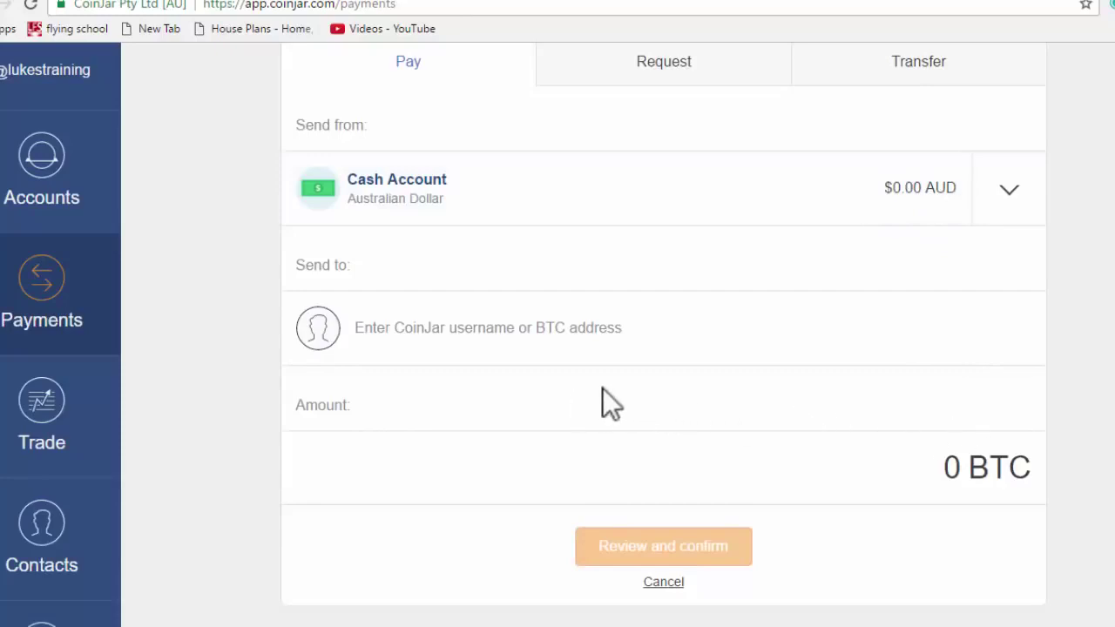
scroll(902, 296, "up", 2)
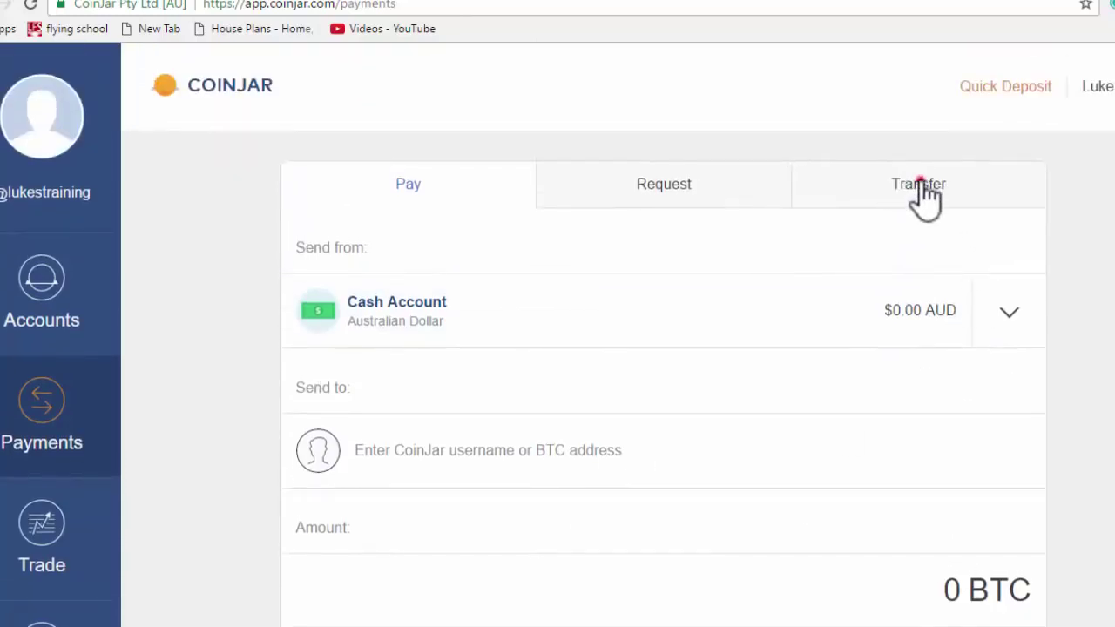
- Set up a transfer from the Cash Account to Everyday Bitcoin, leaving the amount empty
left_click(918, 181)
left_click(1009, 311)
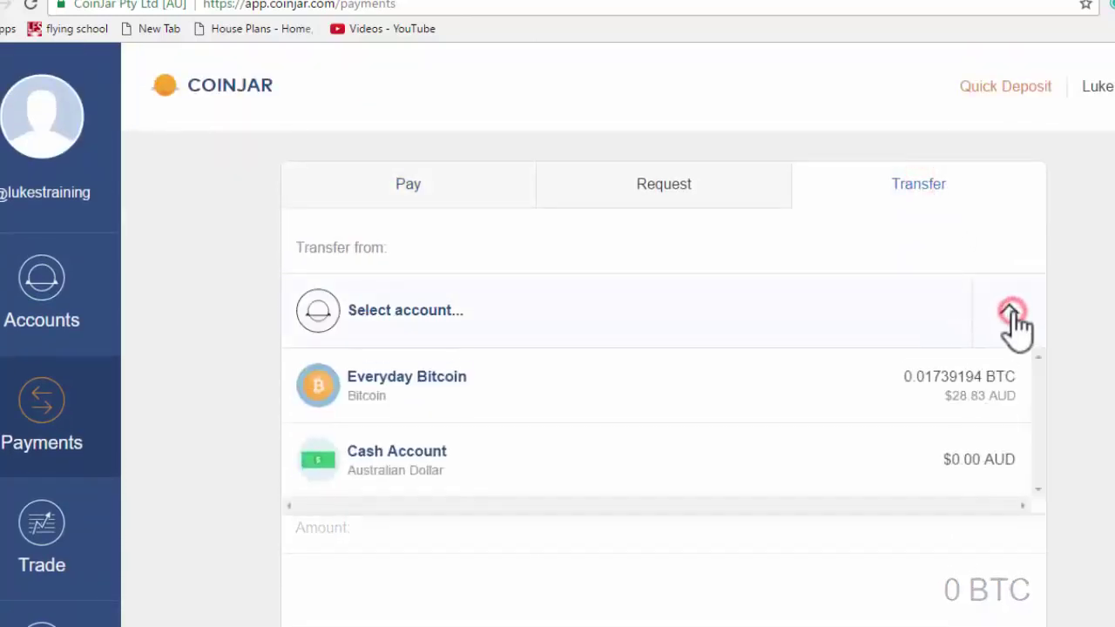
left_click(452, 475)
scroll(816, 384, "down", 1)
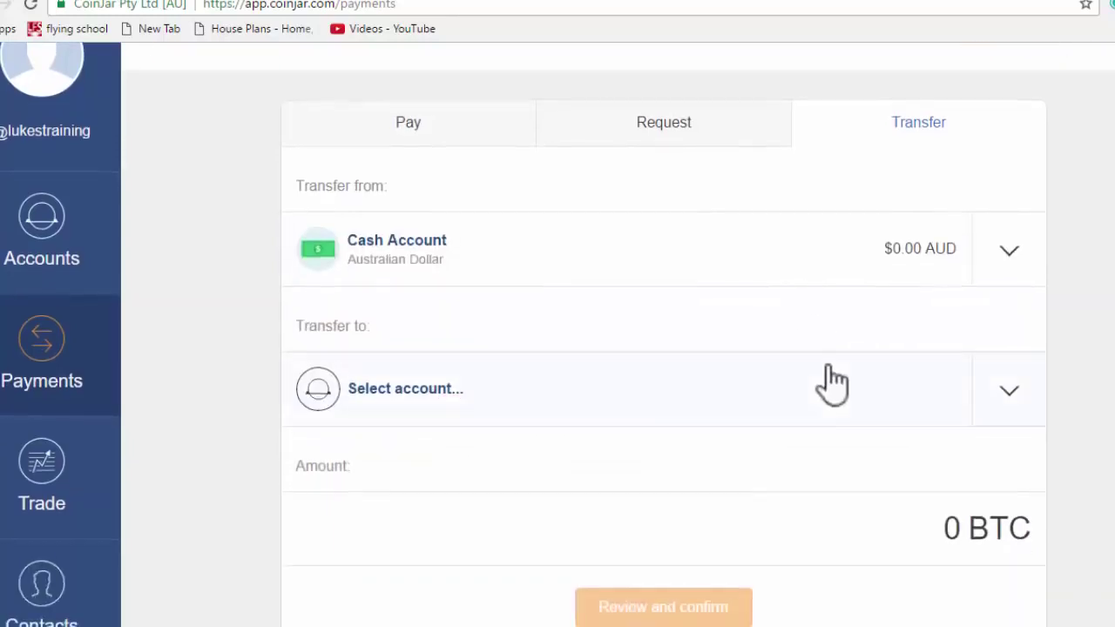
left_click(1008, 390)
scroll(540, 418, "down", 1)
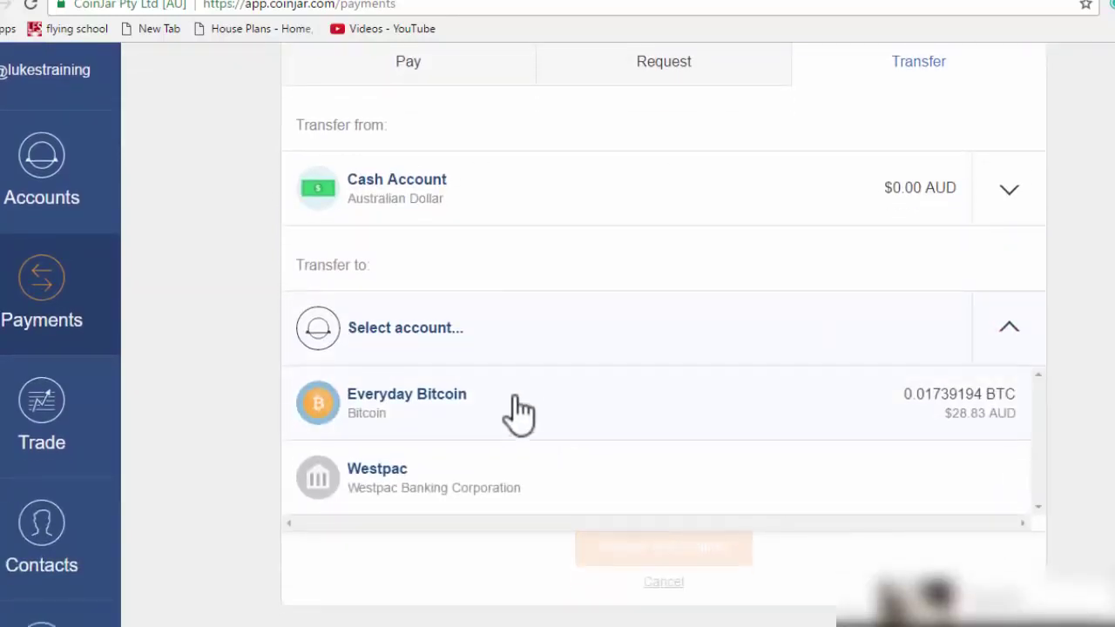
left_click(590, 393)
scroll(836, 313, "down", 2)
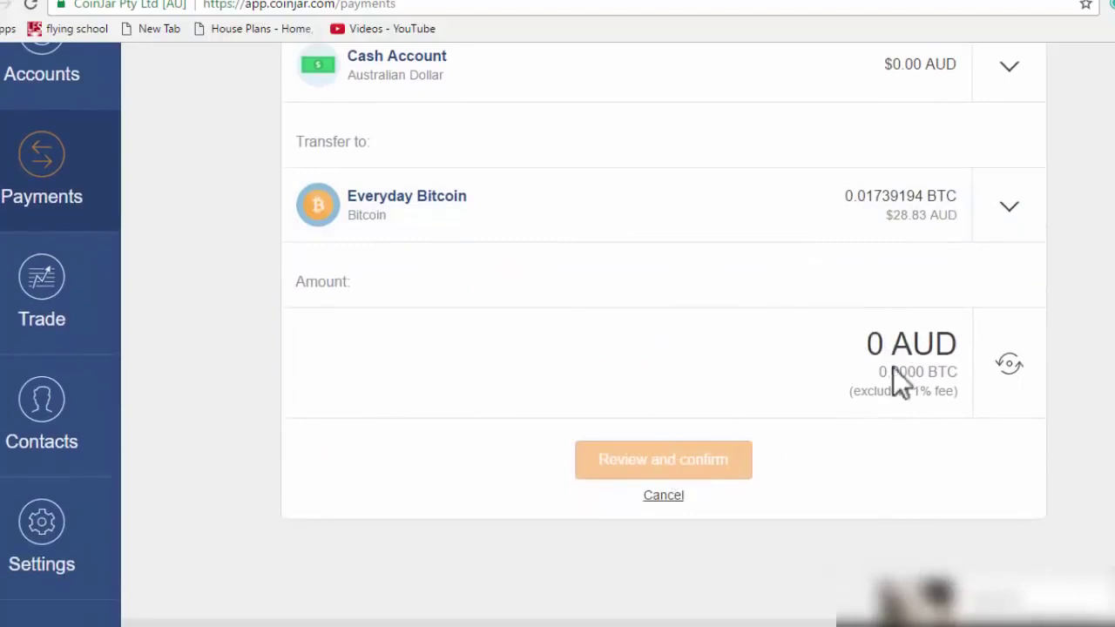
scroll(784, 348, "up", 2)
scroll(697, 314, "down", 1)
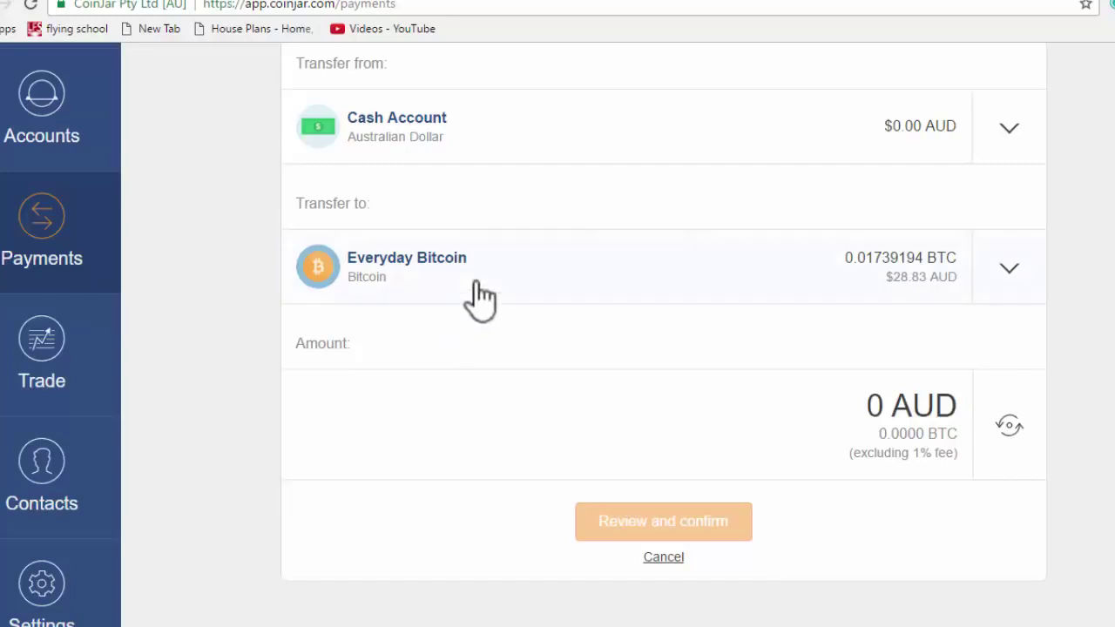
- Open the Everyday Bitcoin account details from the accounts overview and look through its transaction history
scroll(487, 294, "up", 1)
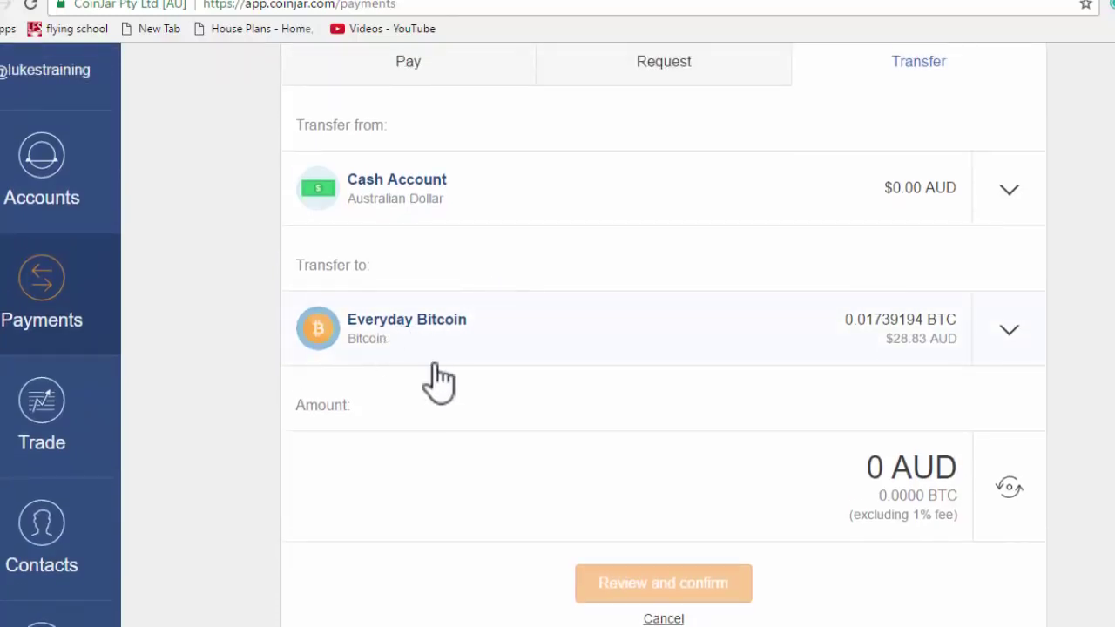
scroll(436, 379, "up", 1)
scroll(435, 442, "up", 1)
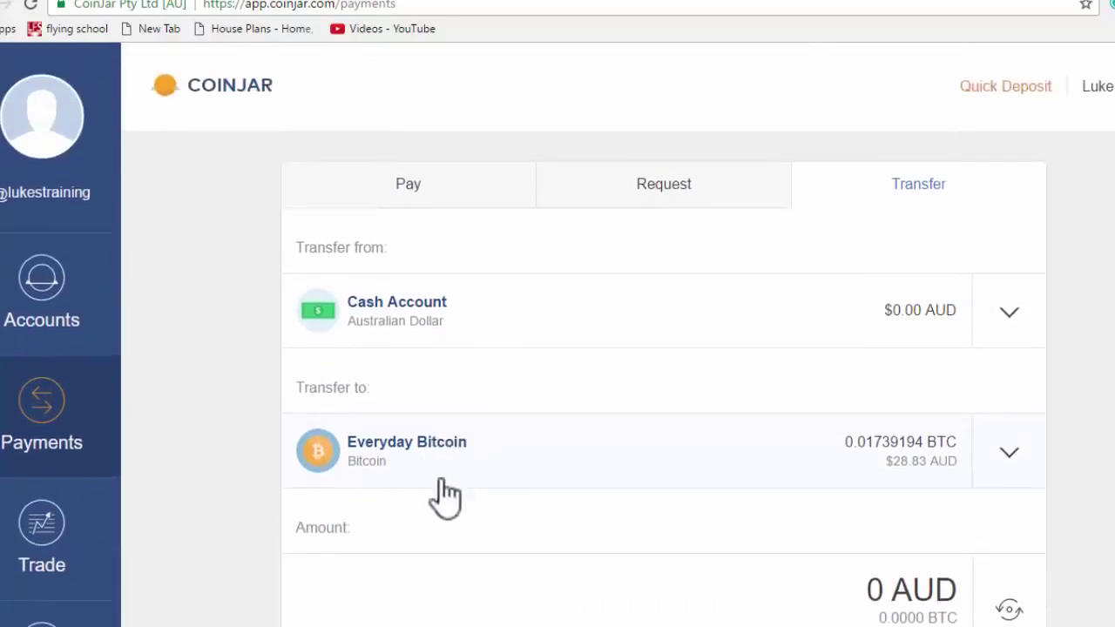
left_click(37, 304)
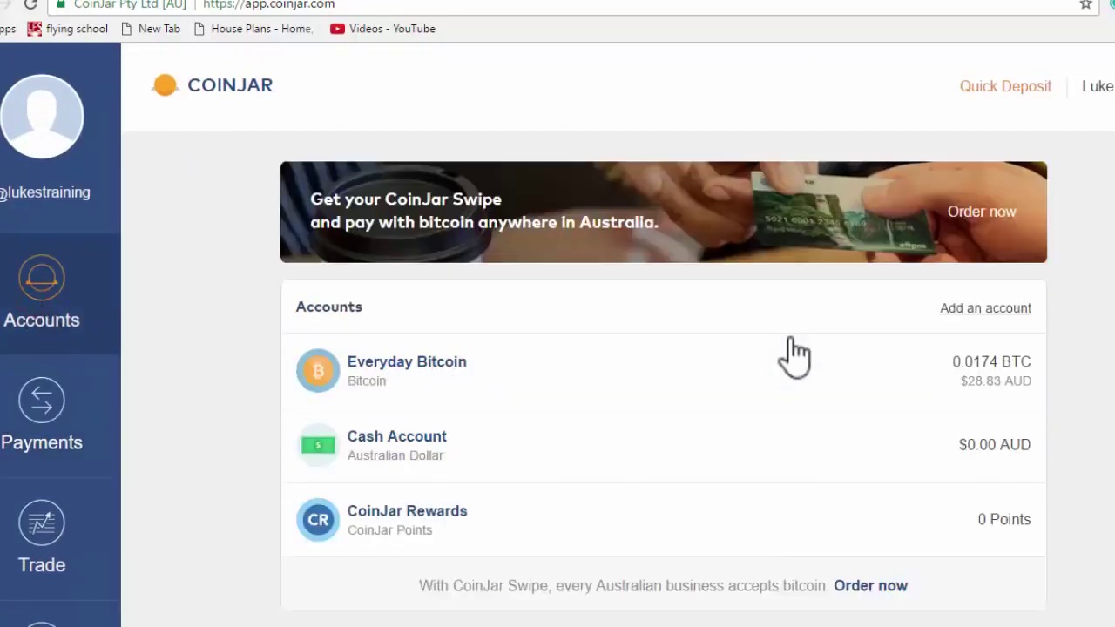
left_click(411, 364)
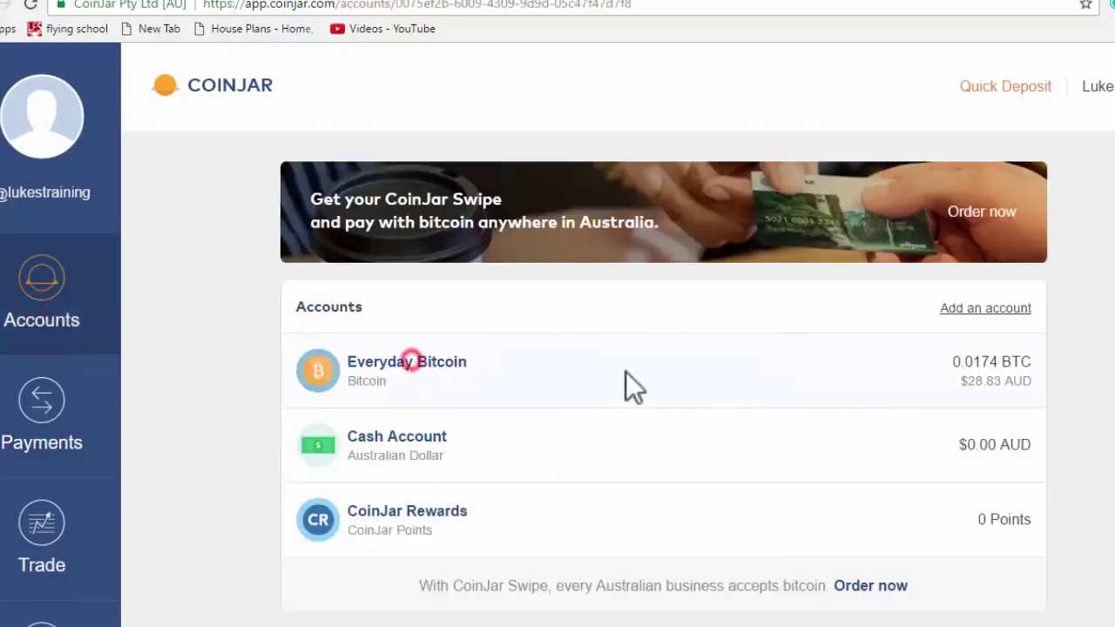
scroll(628, 369, "down", 2)
scroll(581, 180, "up", 2)
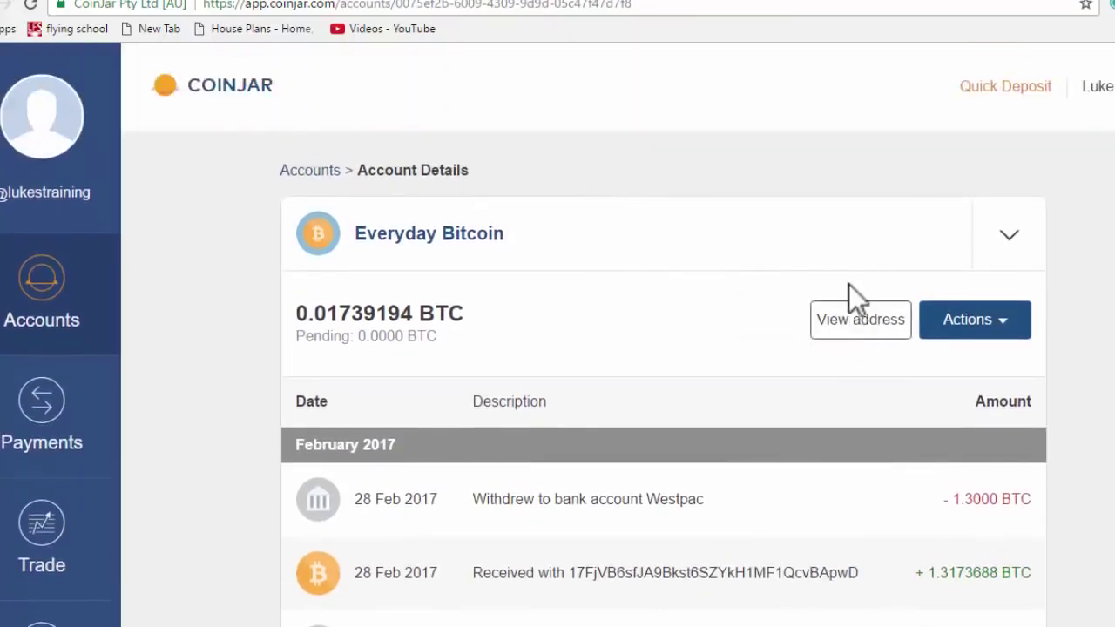
- Display the Everyday Bitcoin account address, highlight the full address below the QR code, then close it
left_click(846, 344)
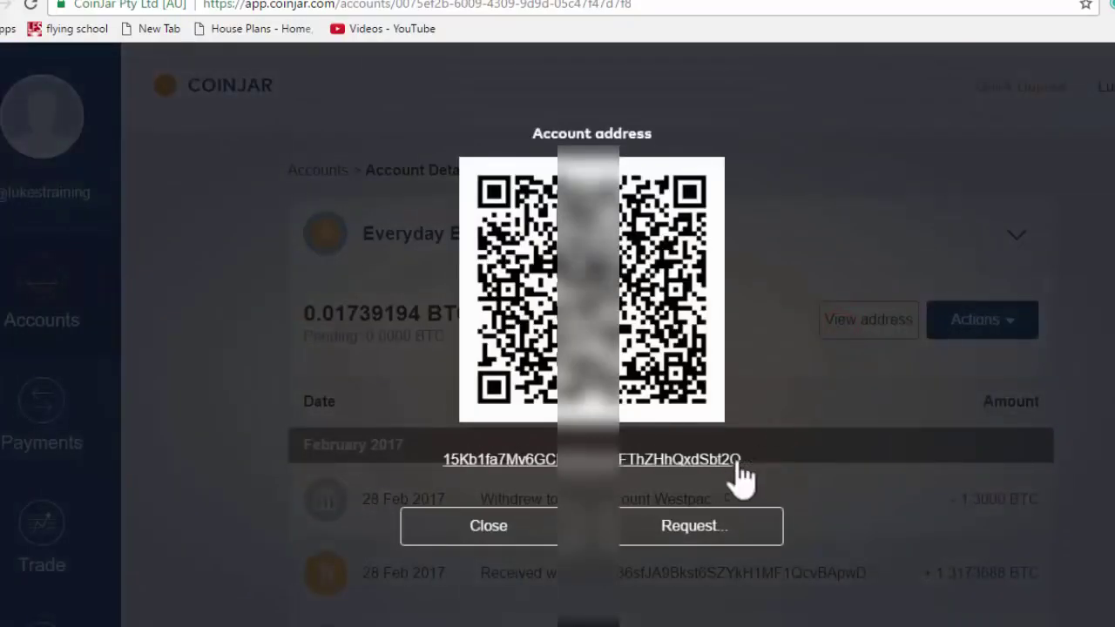
left_click_drag(769, 460, 453, 462)
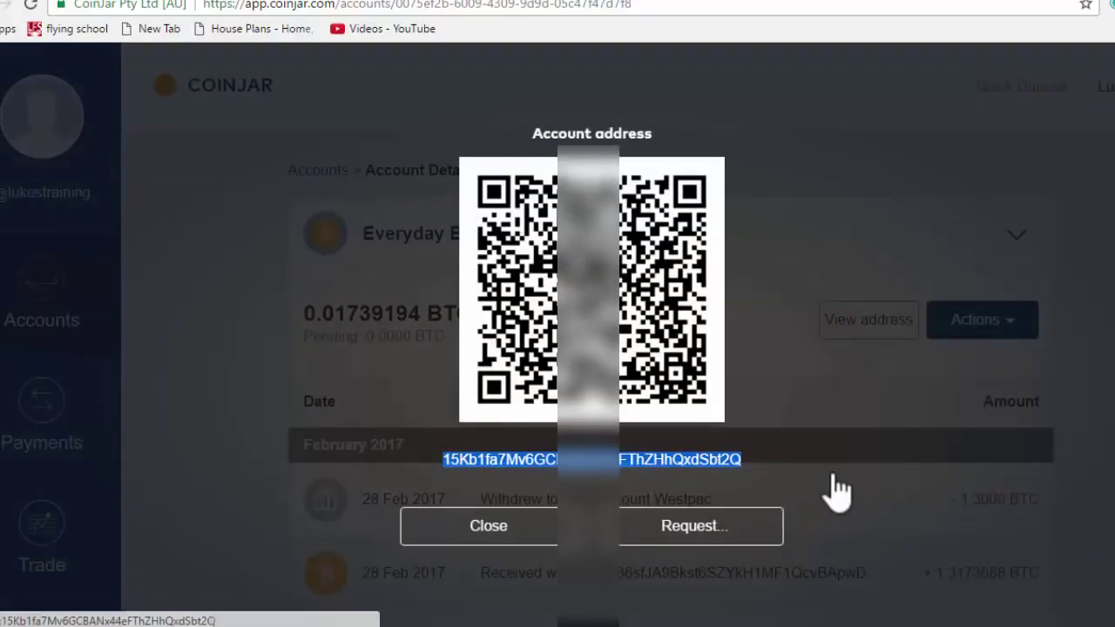
left_click(769, 462)
left_click_drag(736, 461, 444, 468)
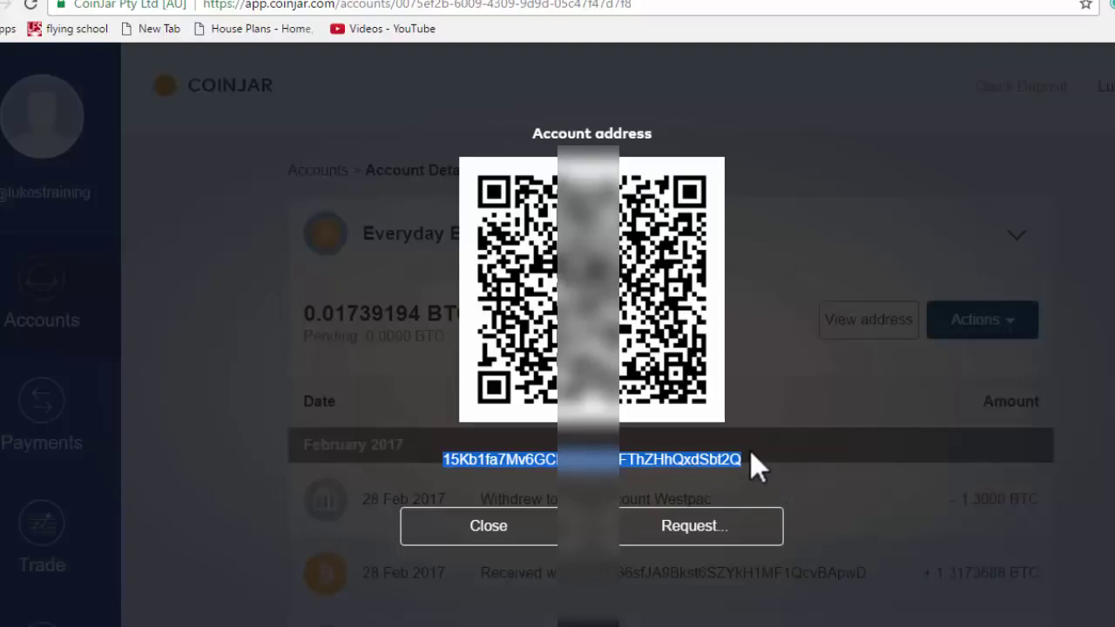
left_click(770, 462)
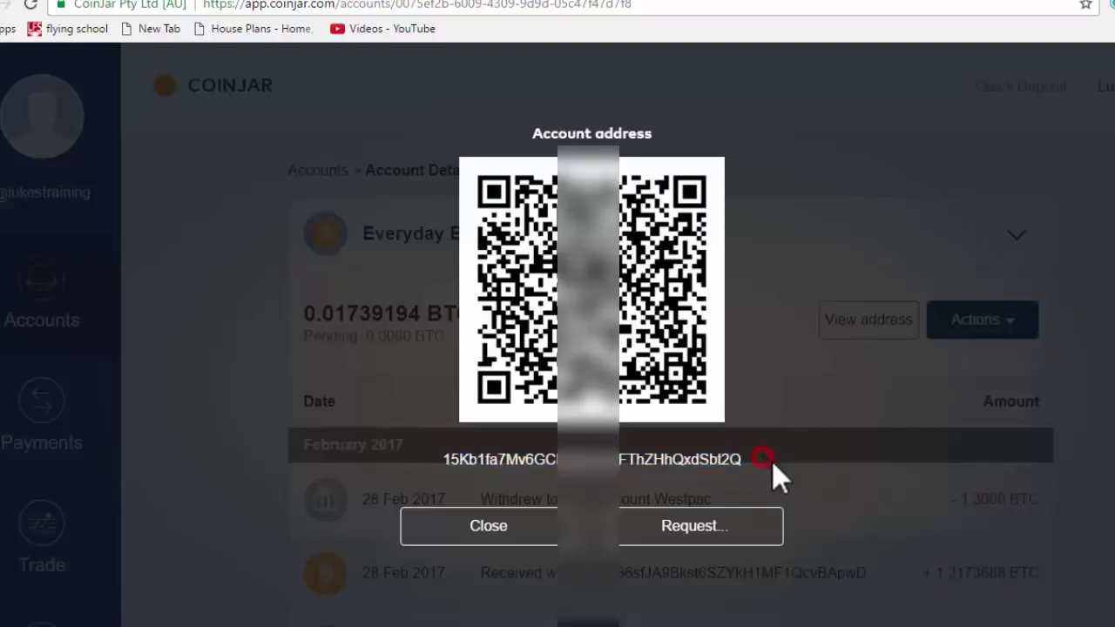
left_click_drag(773, 460, 440, 463)
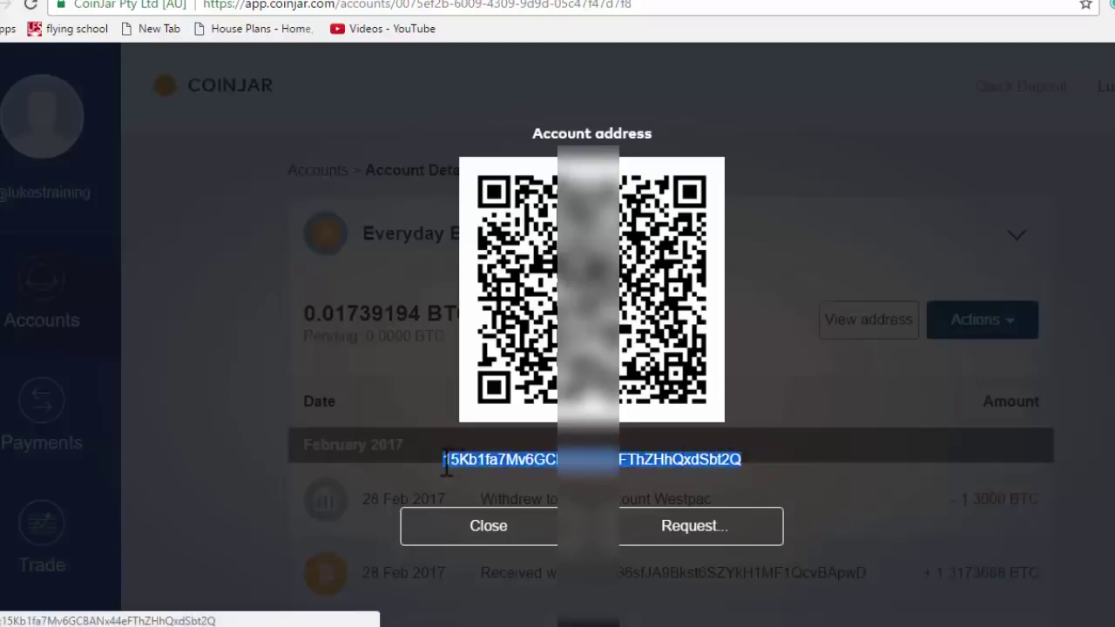
left_click(759, 461)
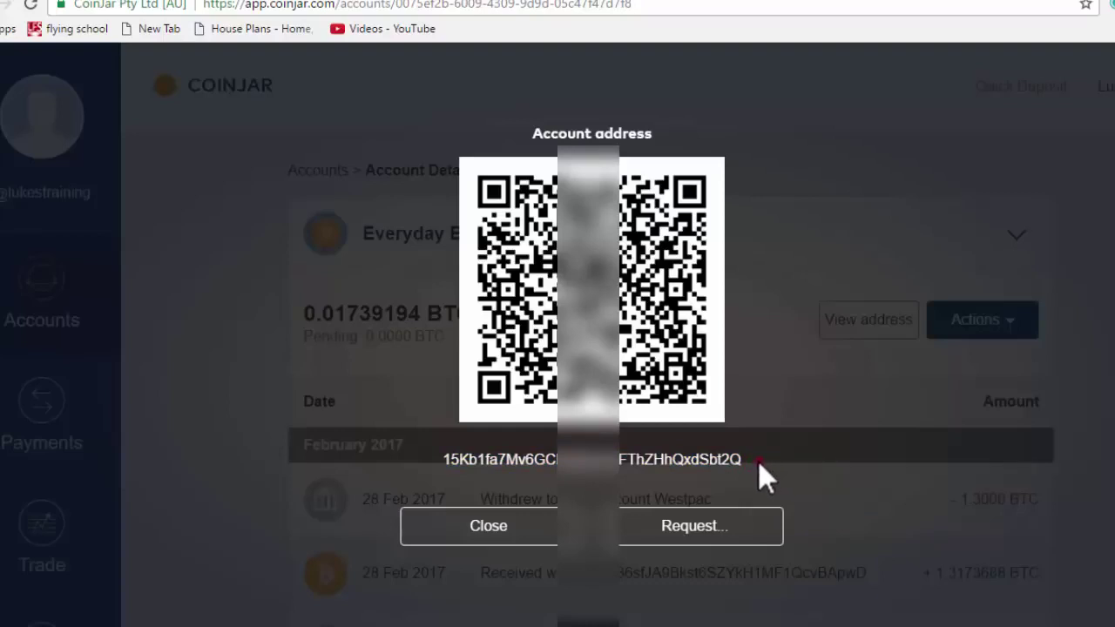
left_click_drag(759, 461, 443, 471)
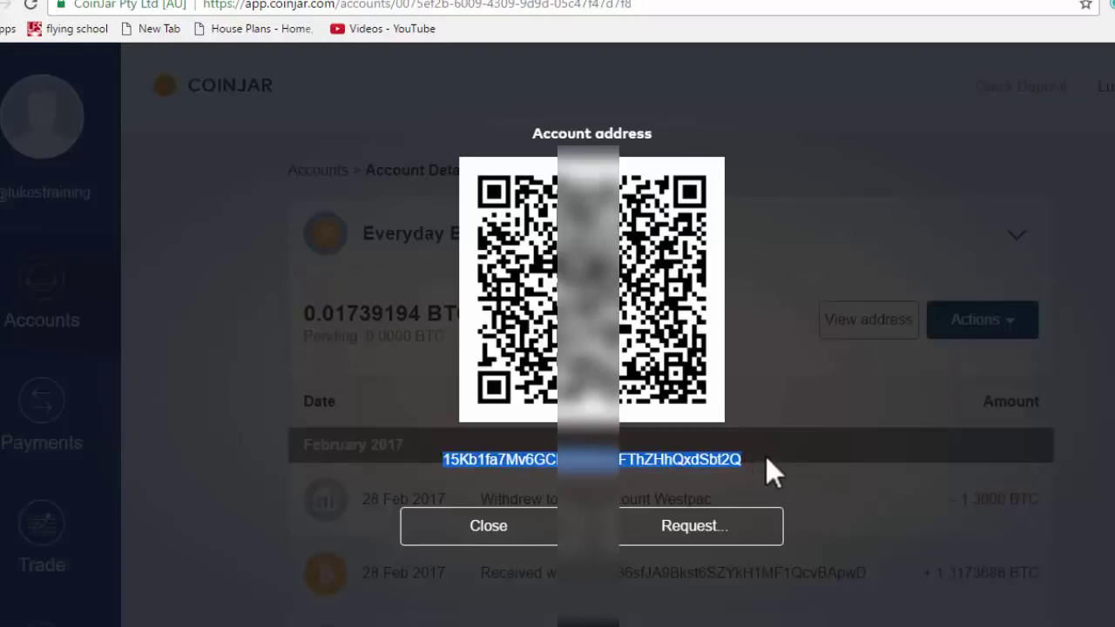
left_click(470, 525)
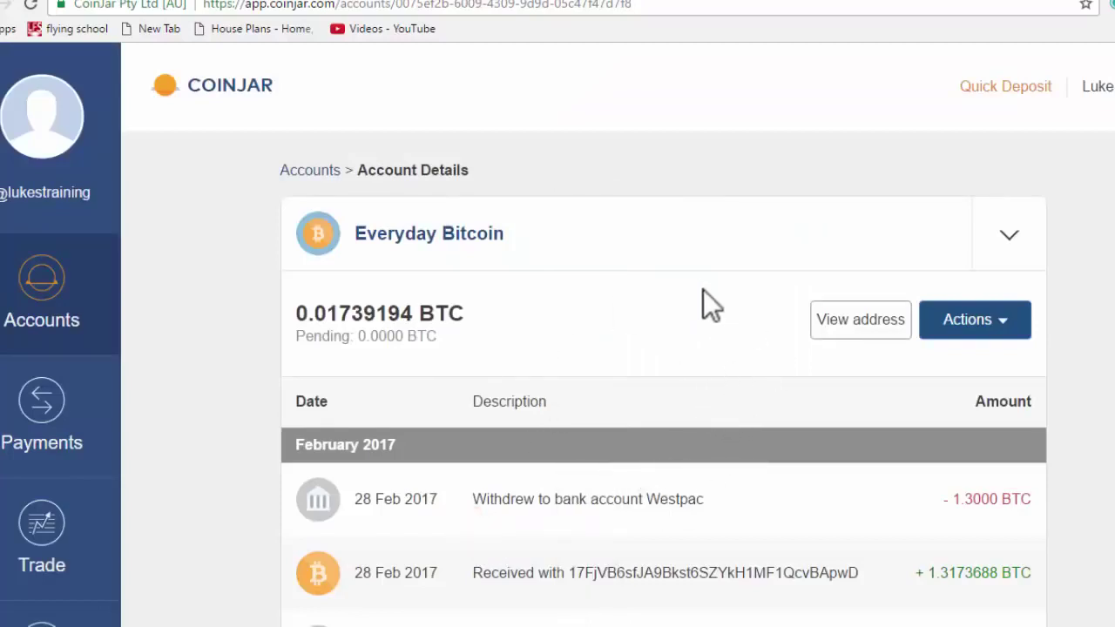
- Start a new payment on the payments page with Everyday Bitcoin as the sending account
left_click(36, 410)
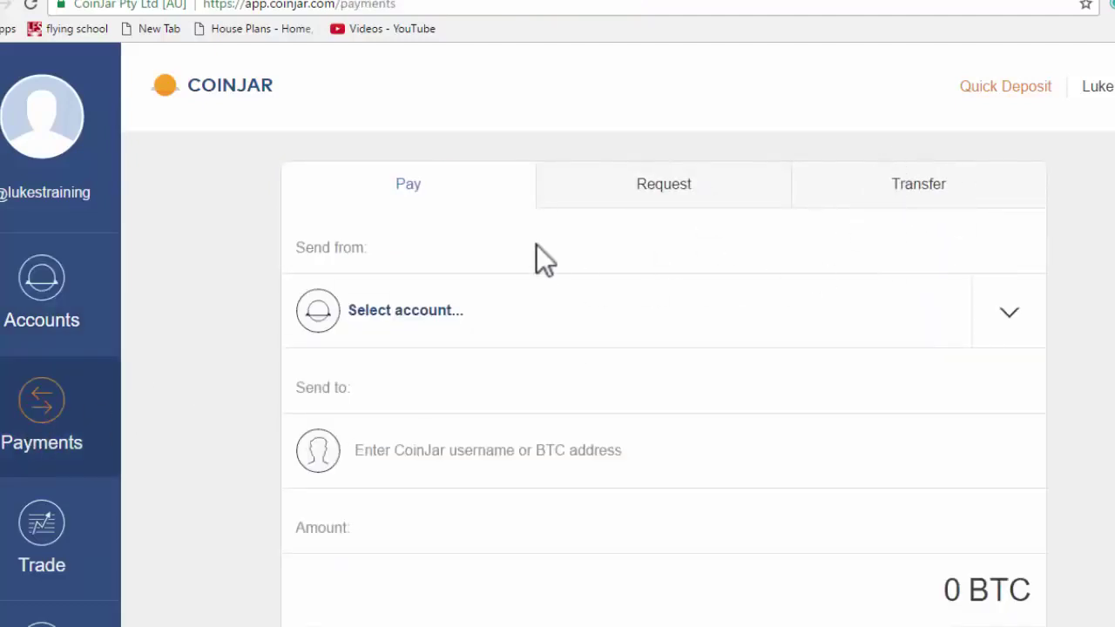
scroll(522, 303, "down", 1)
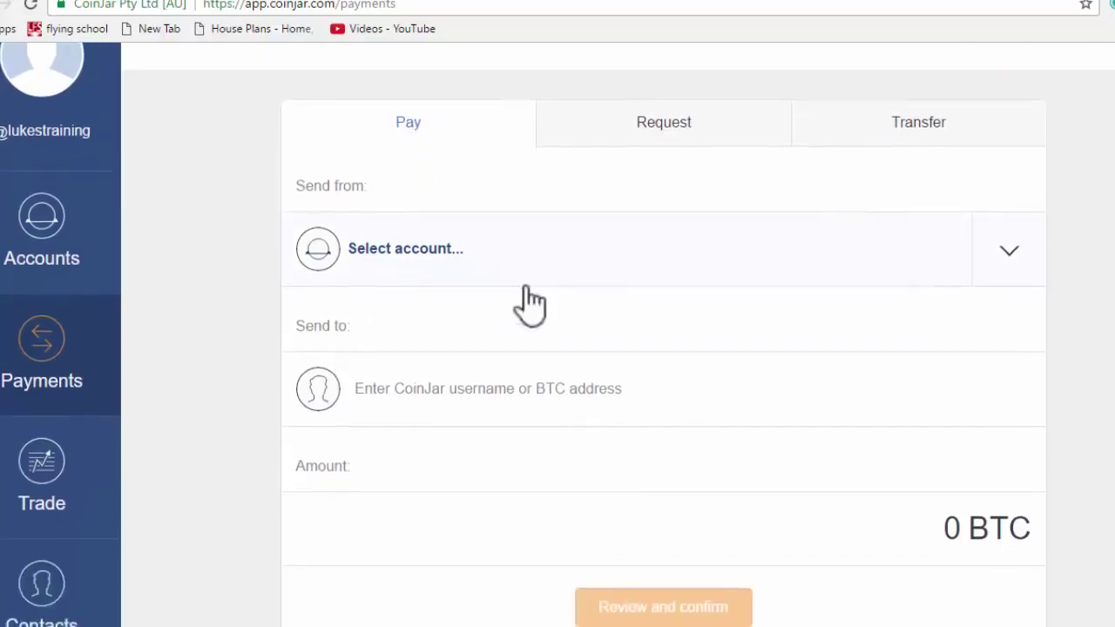
left_click(710, 264)
left_click(417, 313)
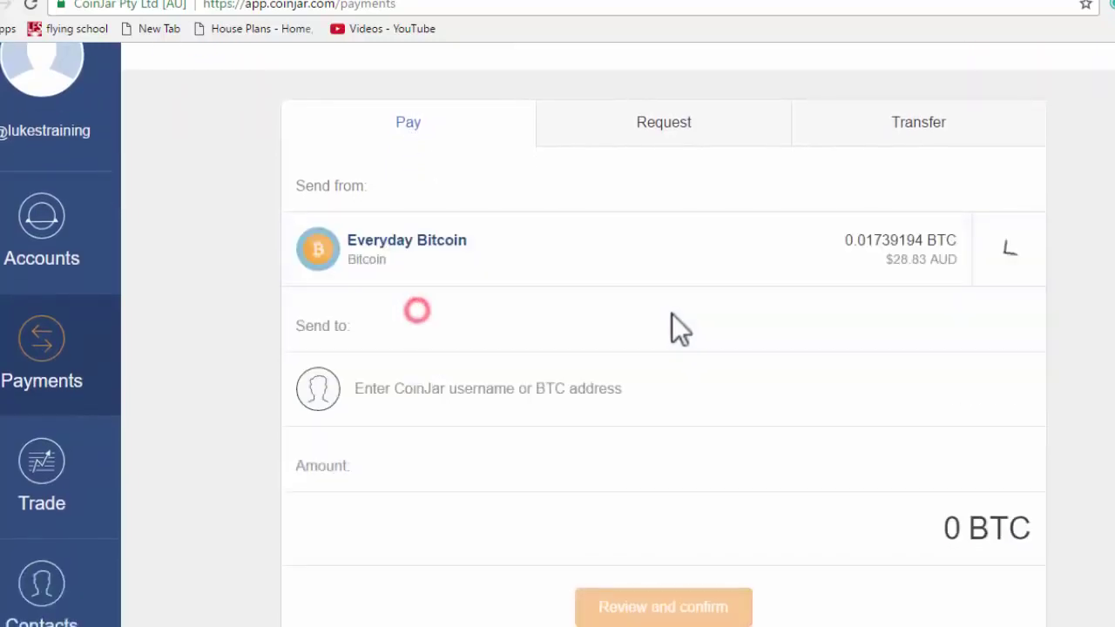
scroll(677, 310, "down", 1)
- Examine the payment's recipient field for a CoinJar username or BTC address and its amount field
left_click(418, 329)
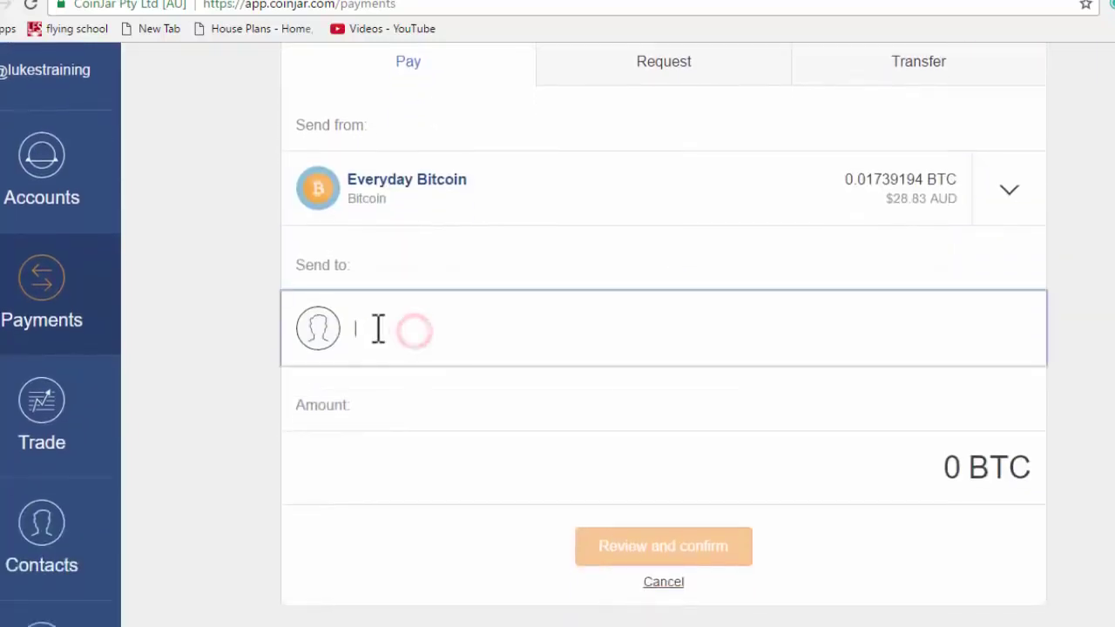
left_click(393, 266)
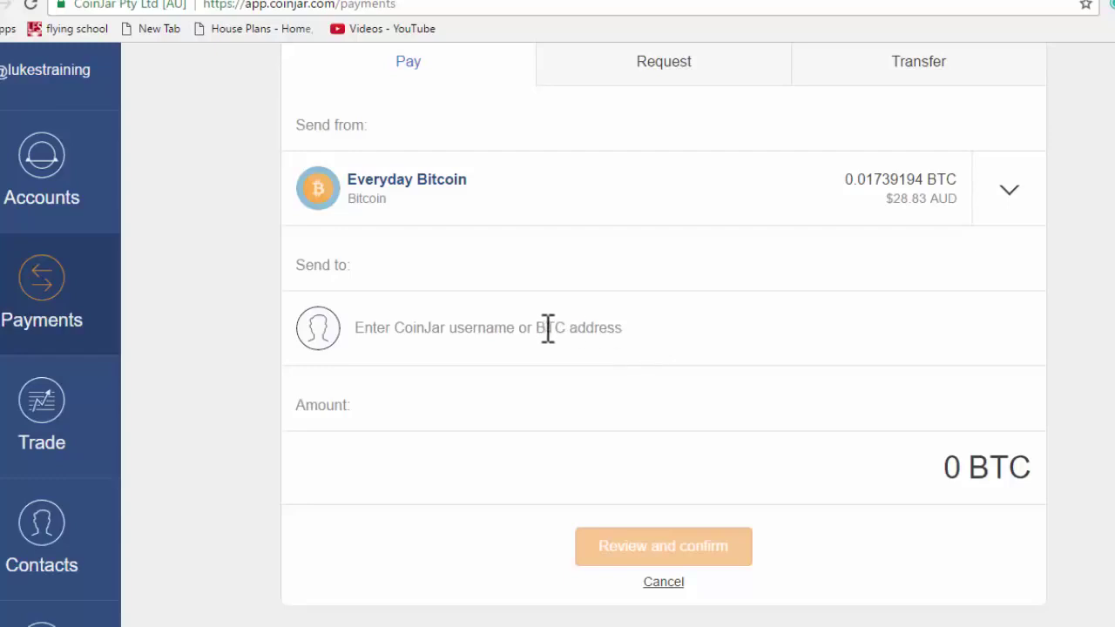
left_click(391, 326)
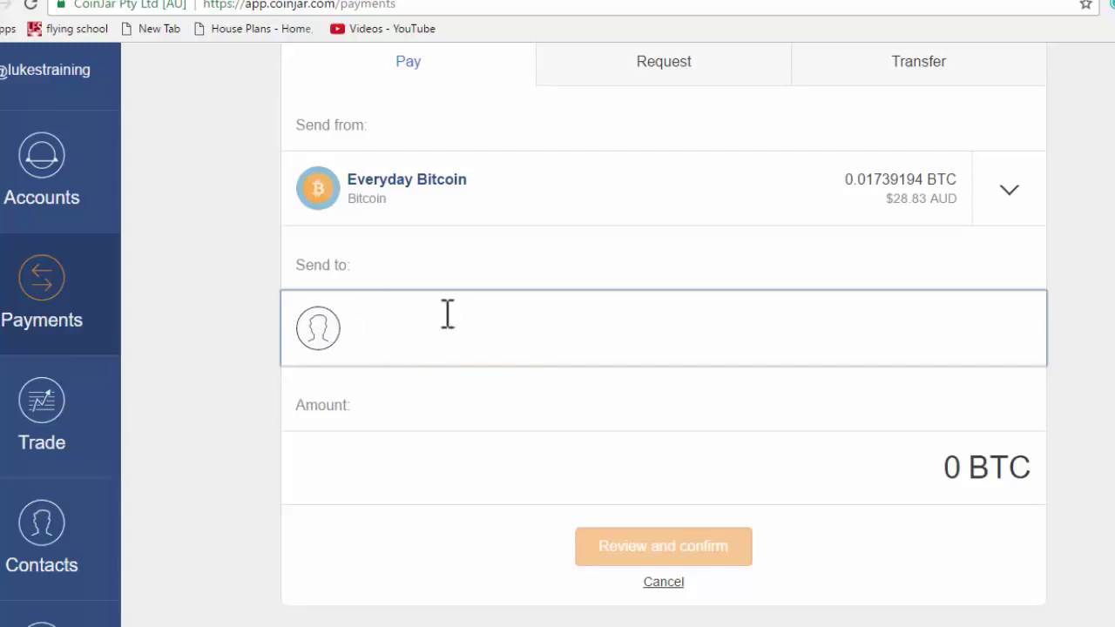
left_click(360, 328)
left_click(854, 462)
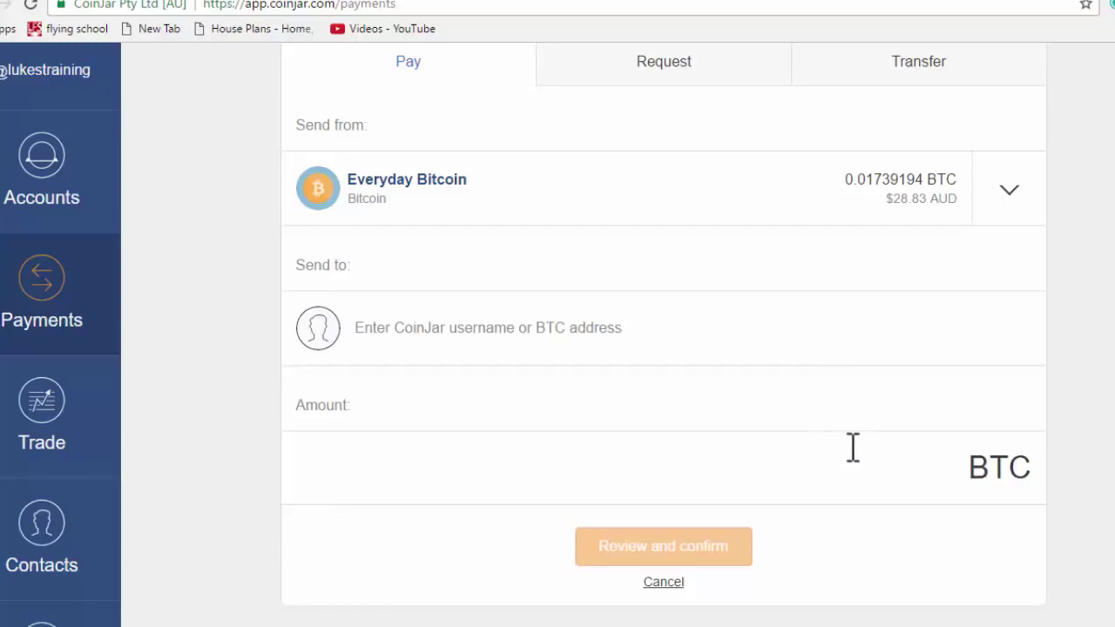
scroll(851, 449, "up", 2)
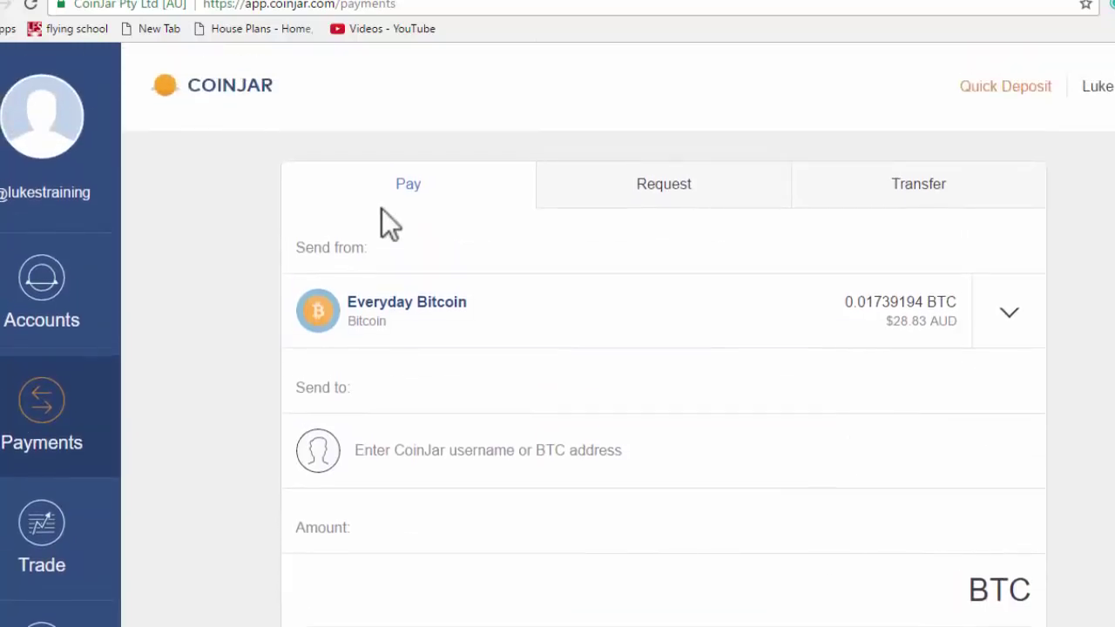